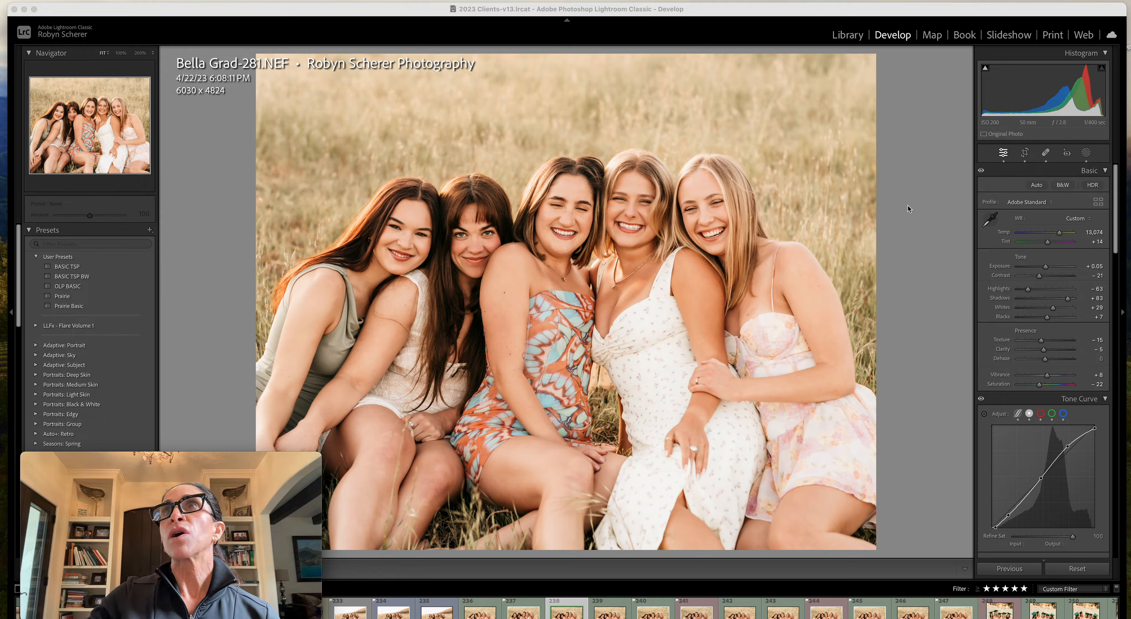
# Create a new people mask covering only Person 2's facial skin
pyautogui.click(1086, 154)
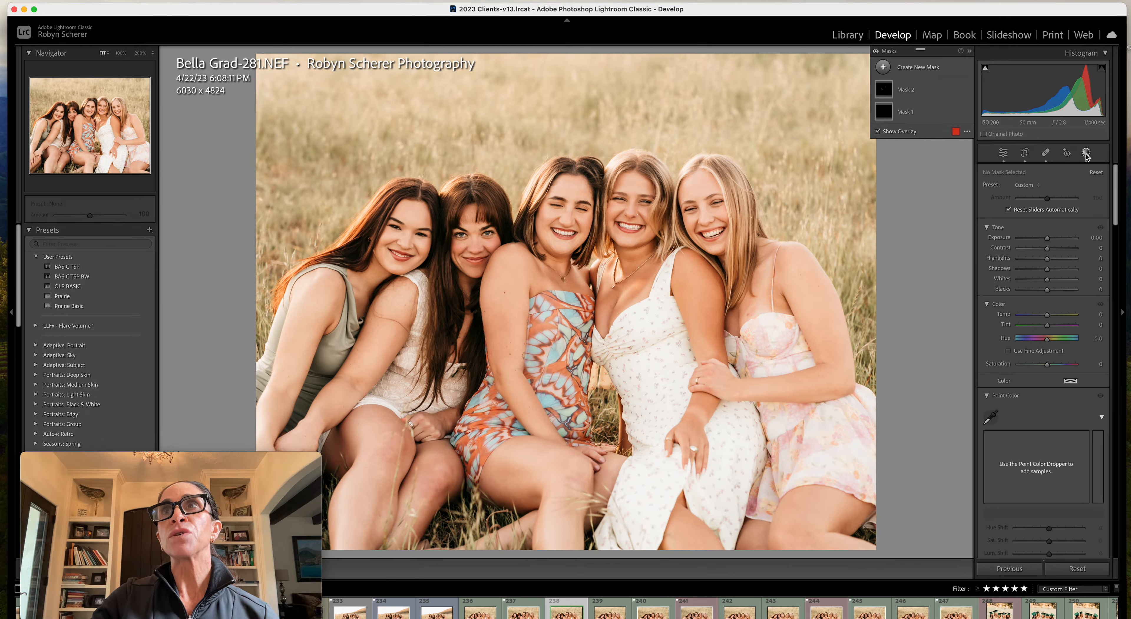
pyautogui.click(910, 69)
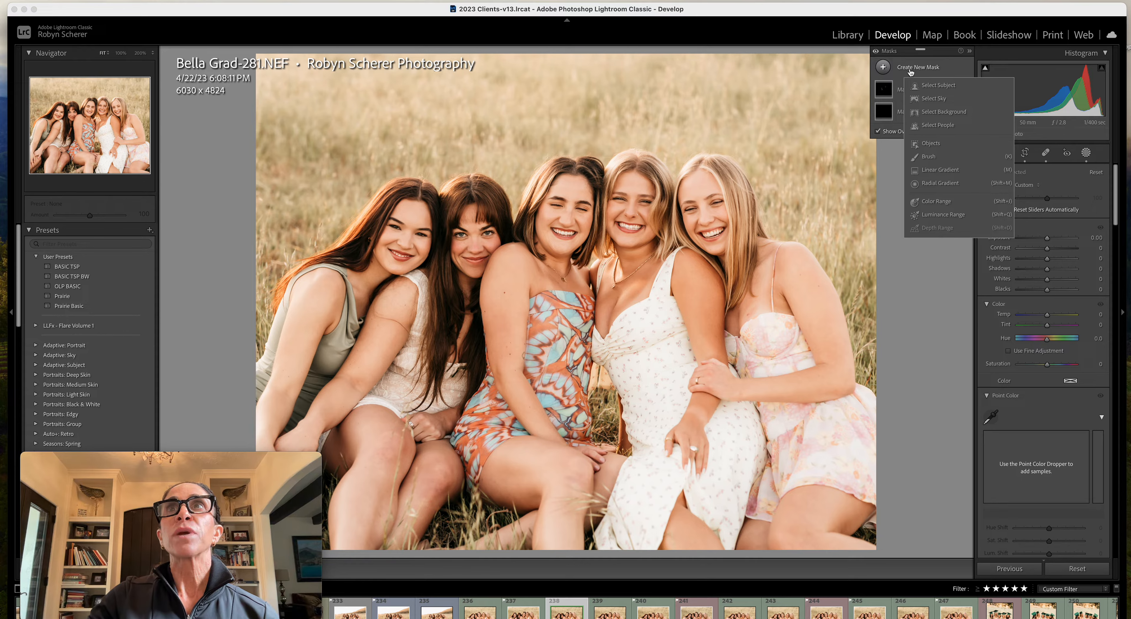
pyautogui.click(929, 125)
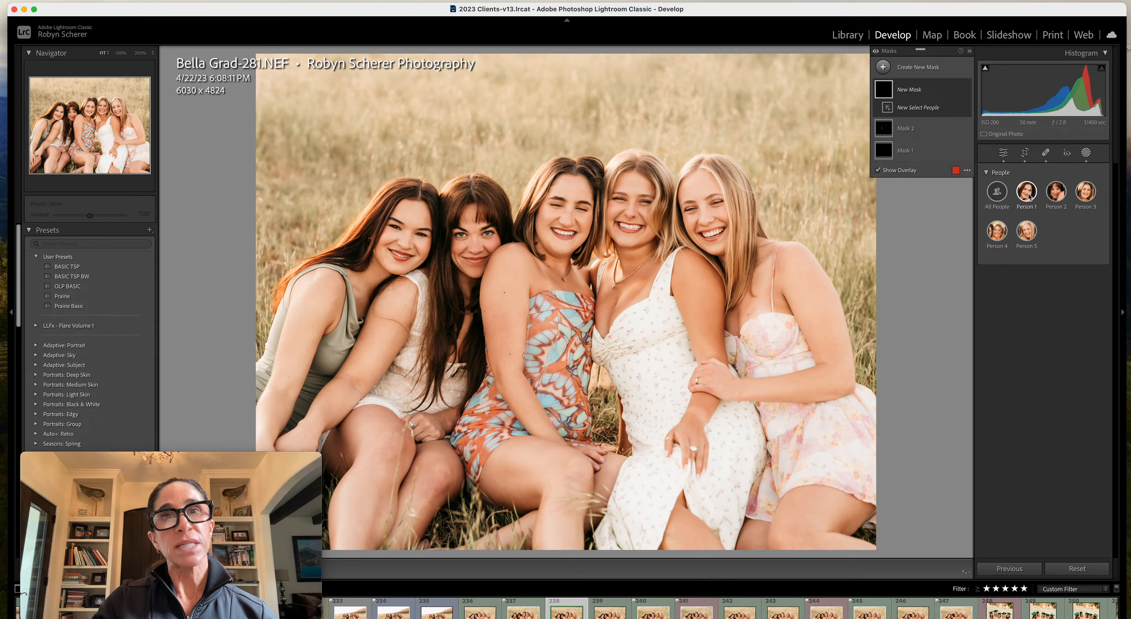
pyautogui.click(1058, 196)
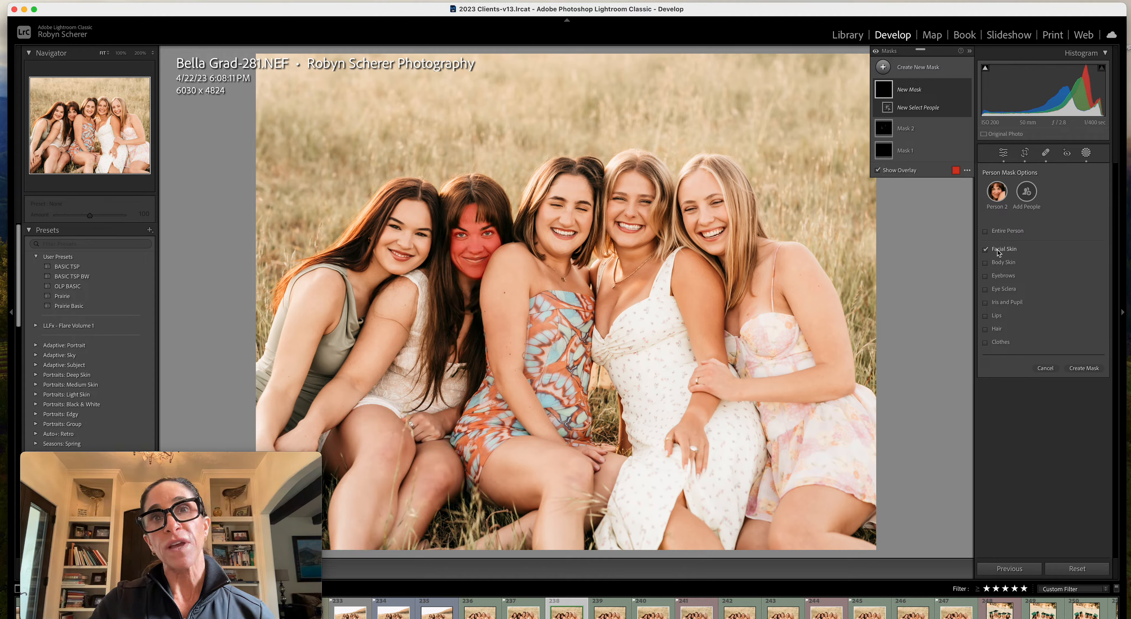
pyautogui.click(1082, 368)
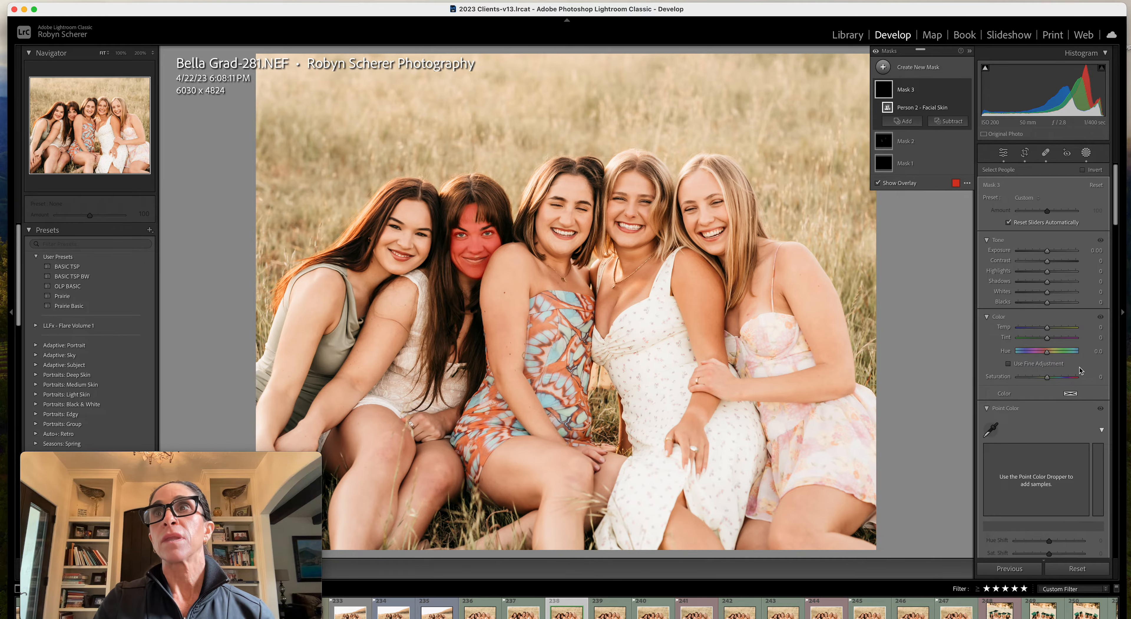
# Sample the middle woman's skin near her shoulder with Point Color, set Sat. Shift to 7, and compare the masks off and on
pyautogui.scroll(-2, 1053, 353)
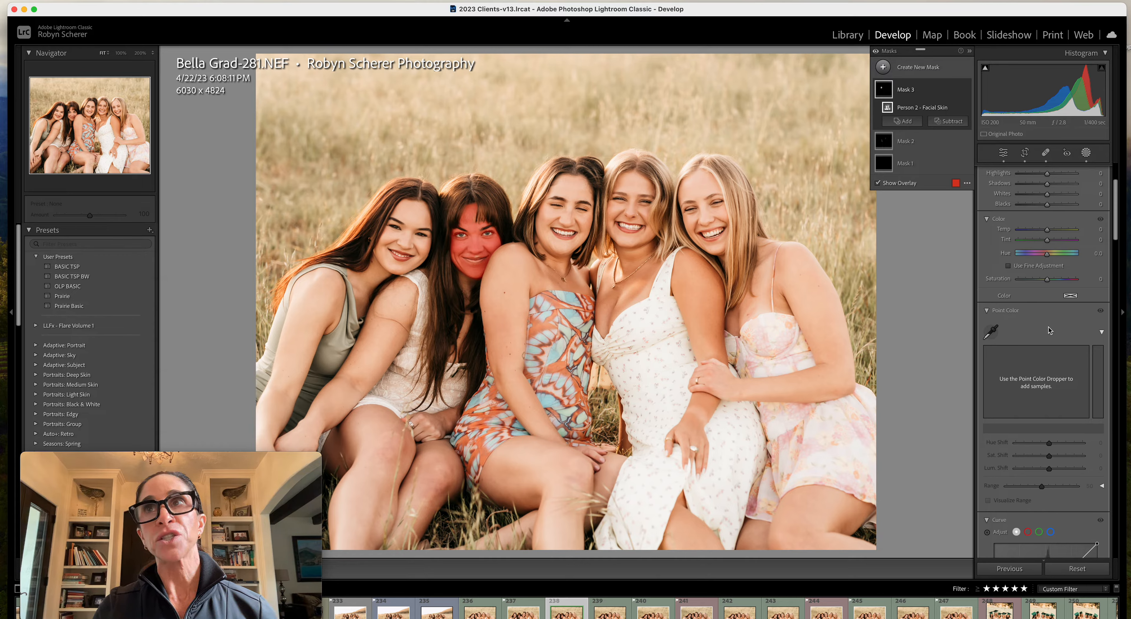
pyautogui.click(991, 332)
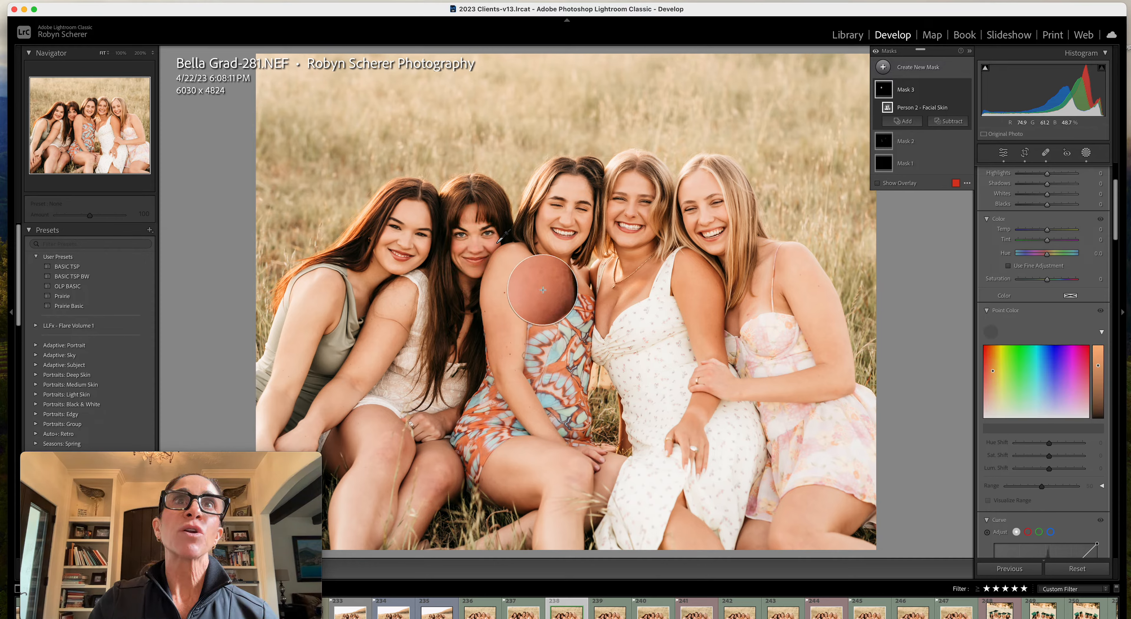
pyautogui.click(542, 290)
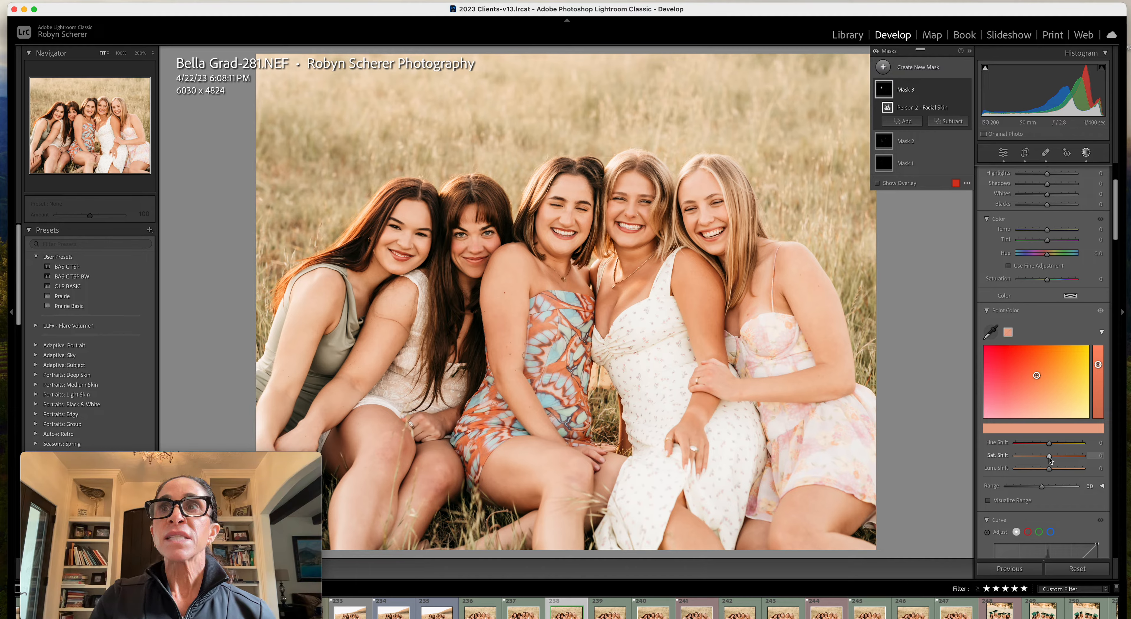
pyautogui.moveTo(1050, 459)
pyautogui.mouseDown()
pyautogui.moveTo(1086, 458)
pyautogui.moveTo(1049, 457)
pyautogui.mouseUp()
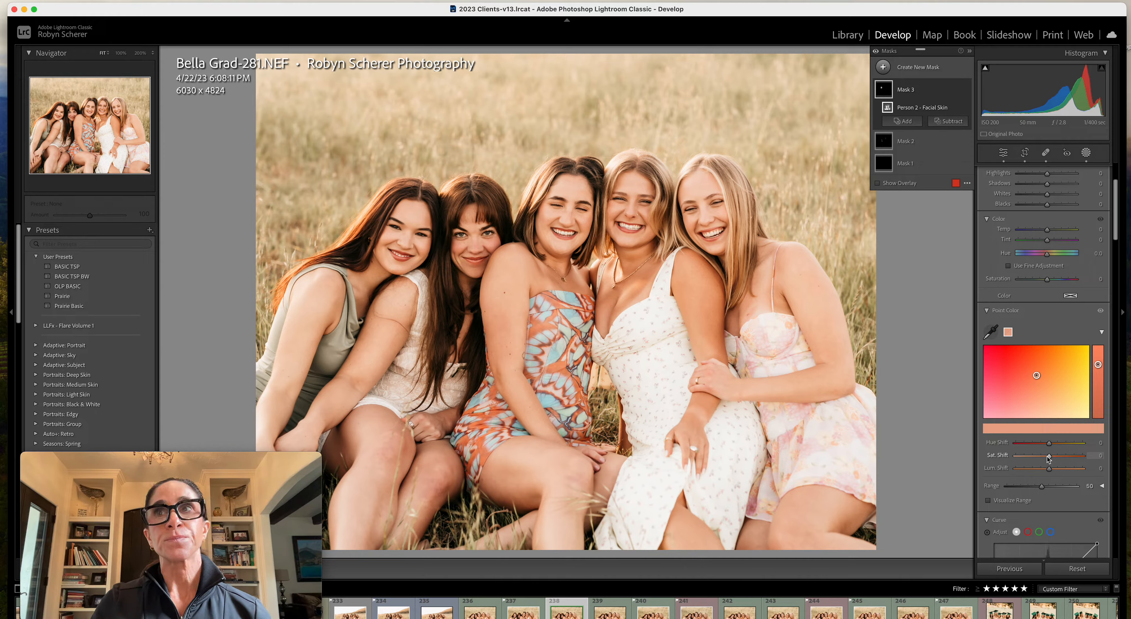
pyautogui.click(1049, 458)
pyautogui.moveTo(1050, 458); pyautogui.dragTo(1053, 458)
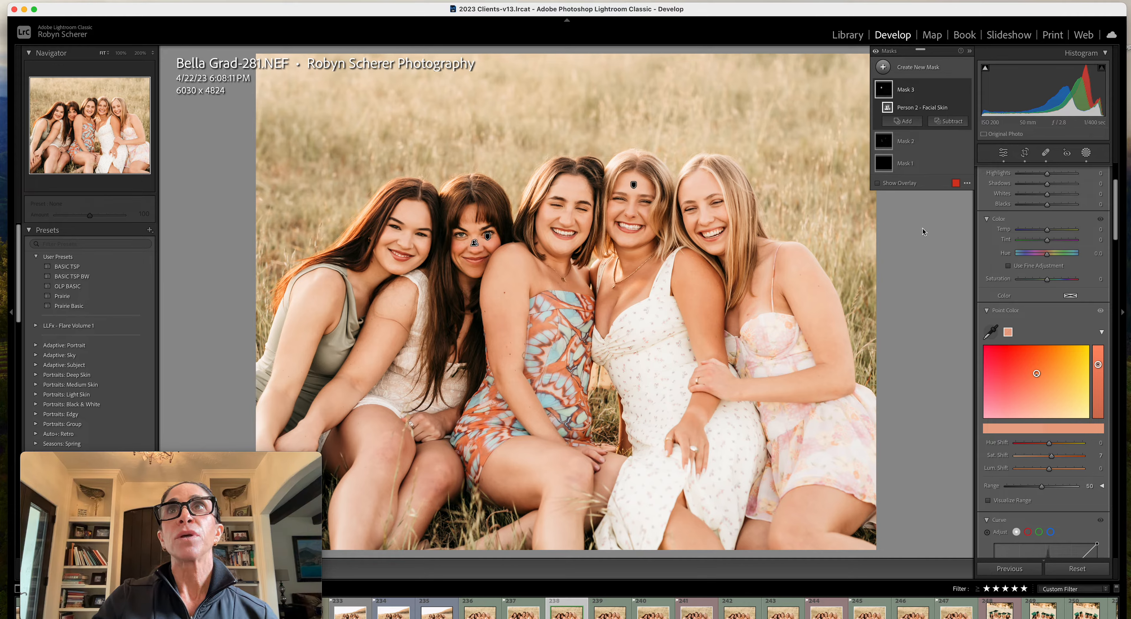
pyautogui.click(876, 52)
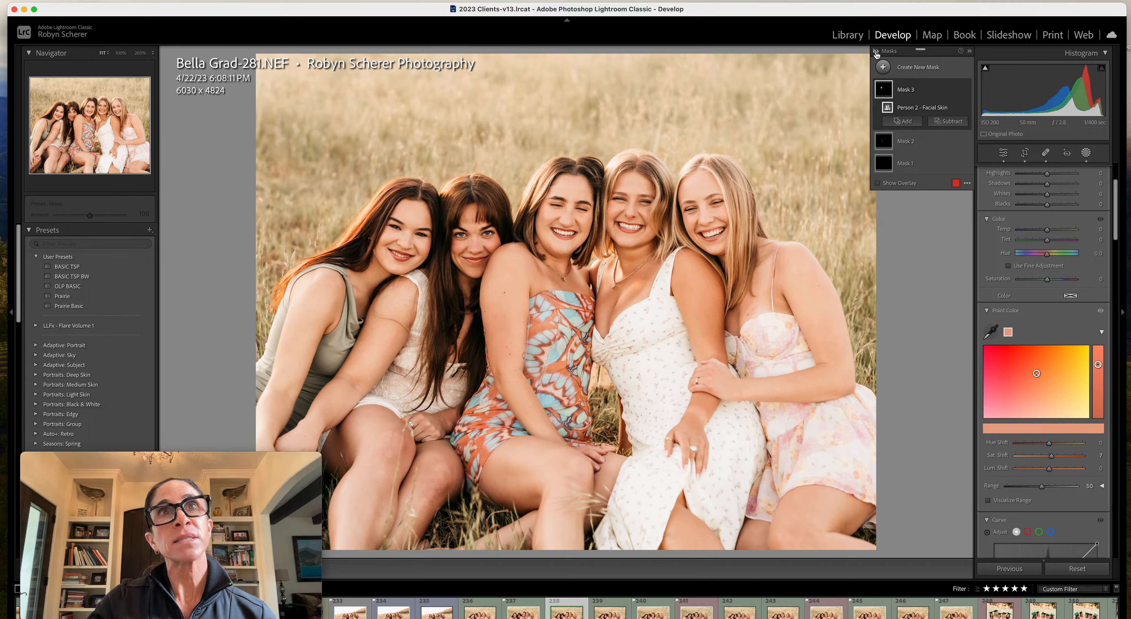
pyautogui.click(876, 53)
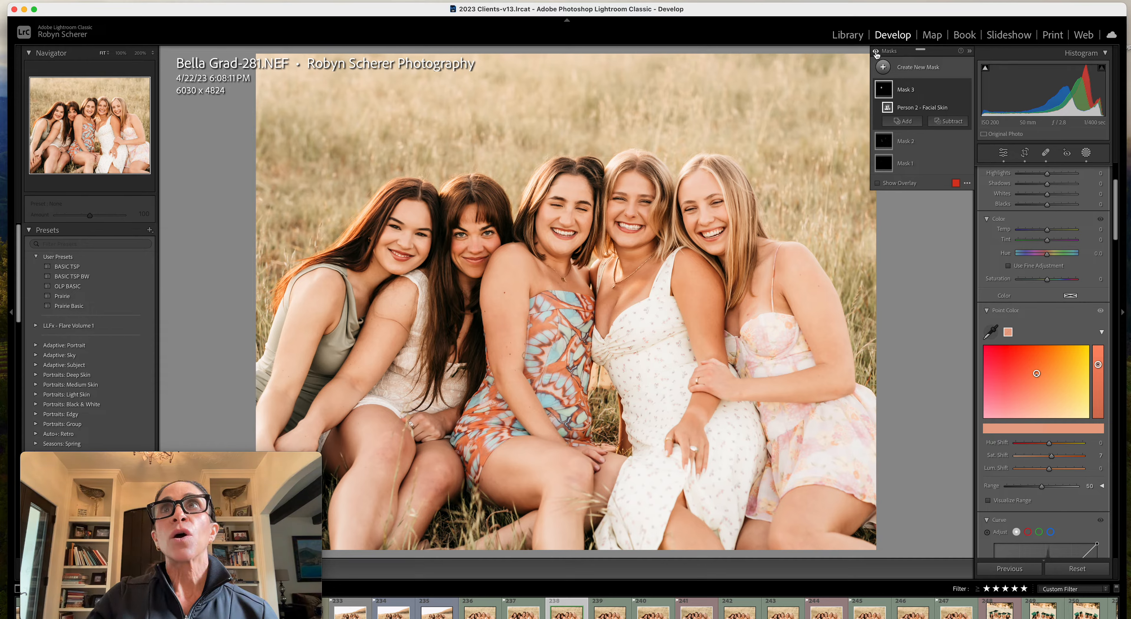
# Delete the Person 2 facial skin selection and return to the Basic adjustments
pyautogui.press('Delete')
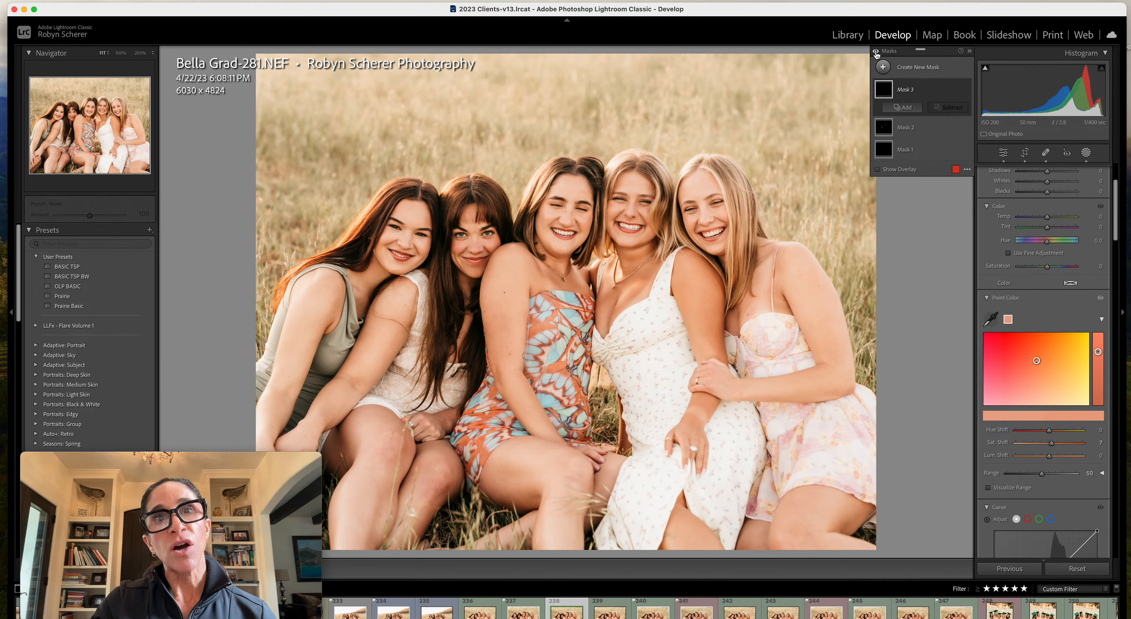
pyautogui.click(1086, 153)
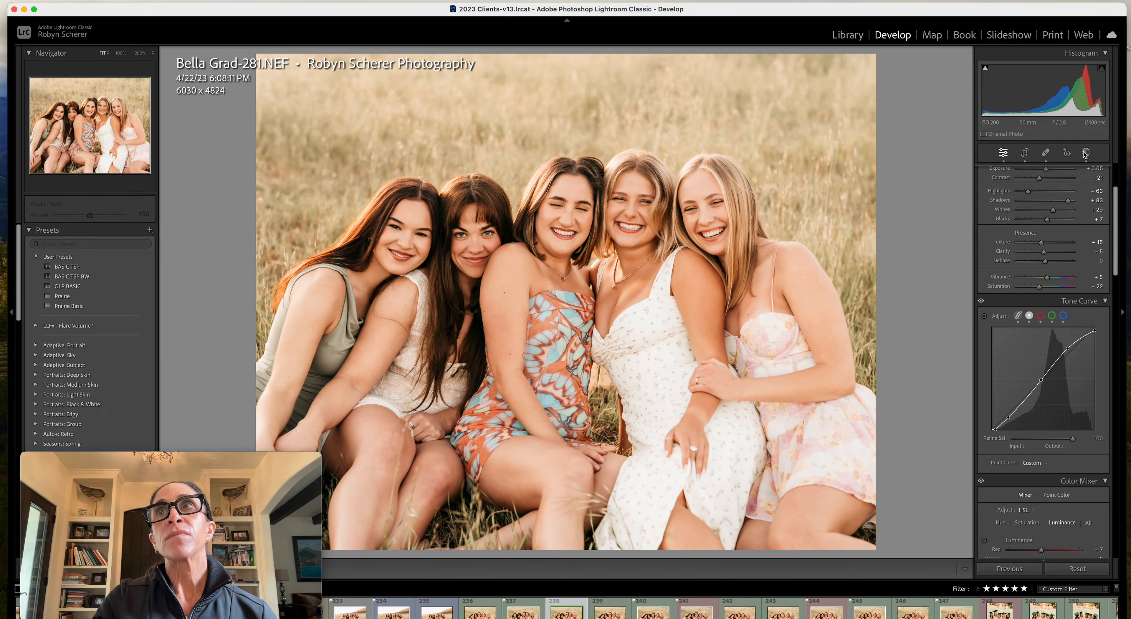
pyautogui.scroll(5, 1085, 177)
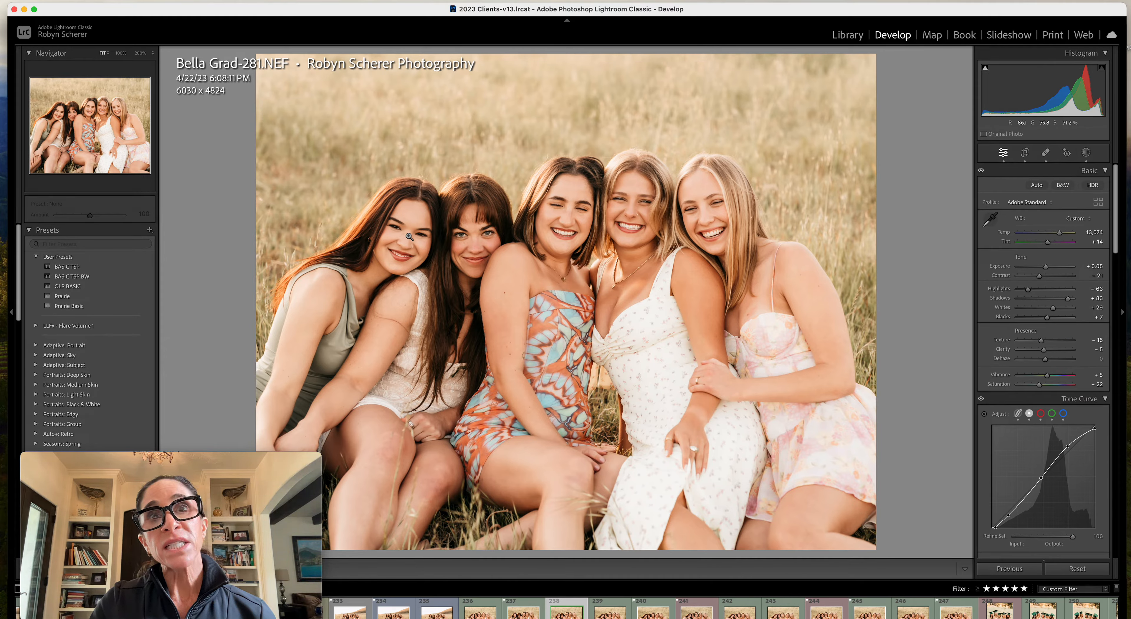
# Create a single new people mask combining Person 1's facial skin and body skin
pyautogui.click(1086, 153)
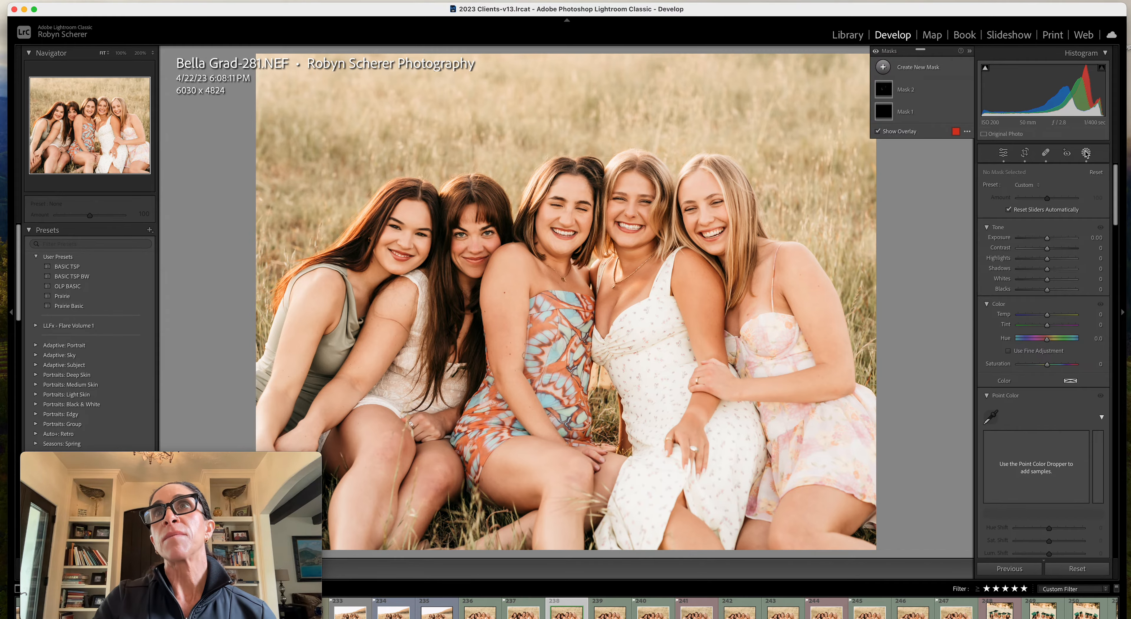
pyautogui.click(904, 69)
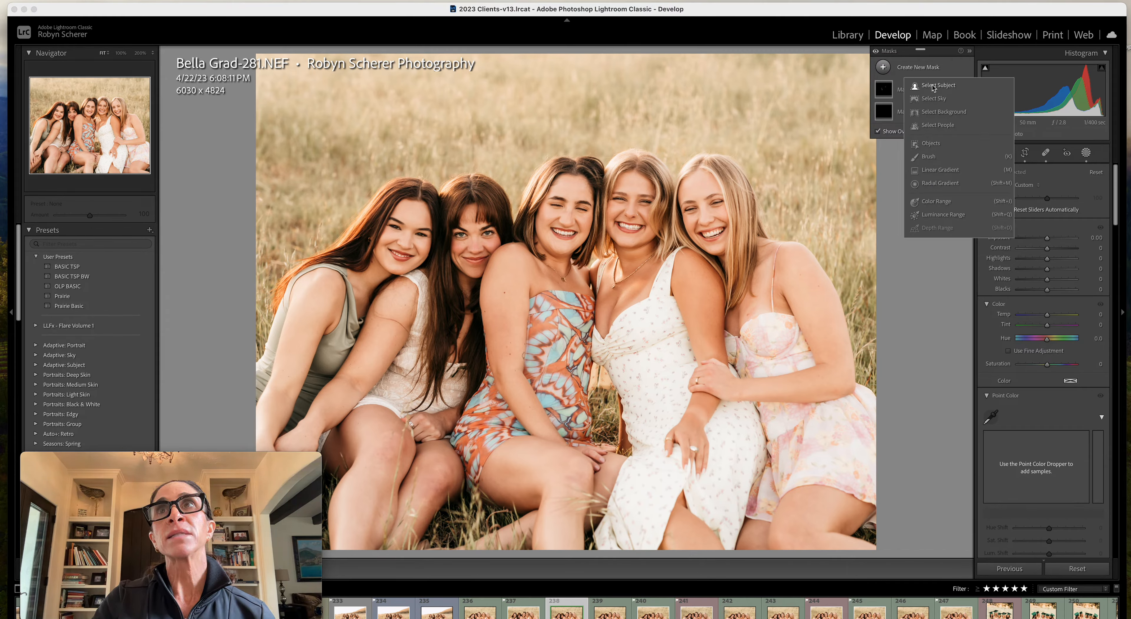
pyautogui.click(938, 125)
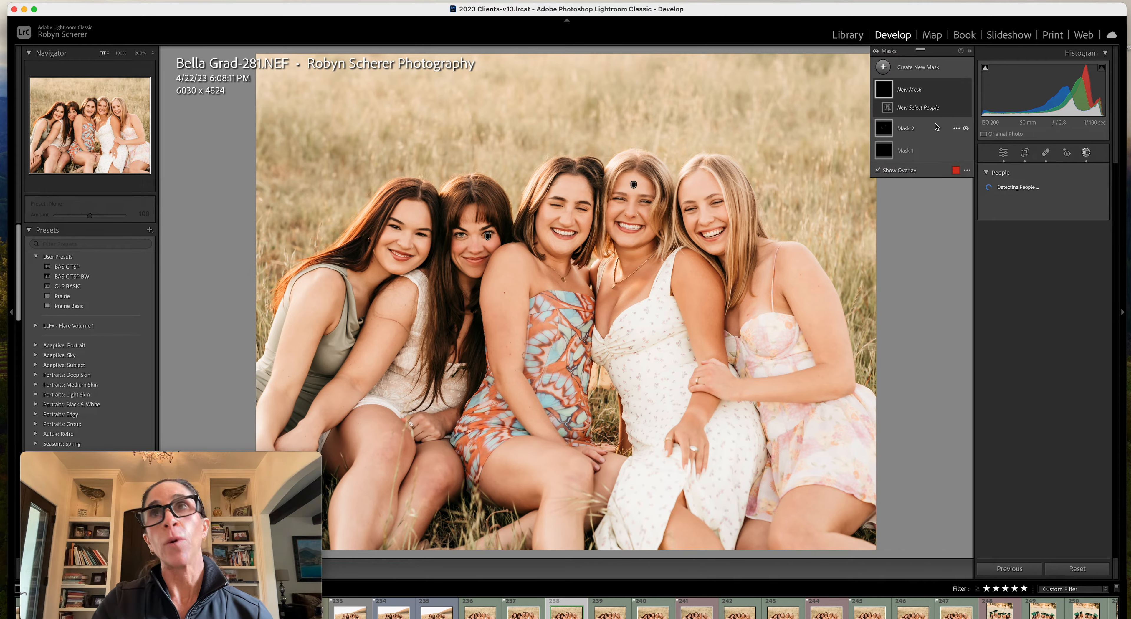
pyautogui.click(1026, 192)
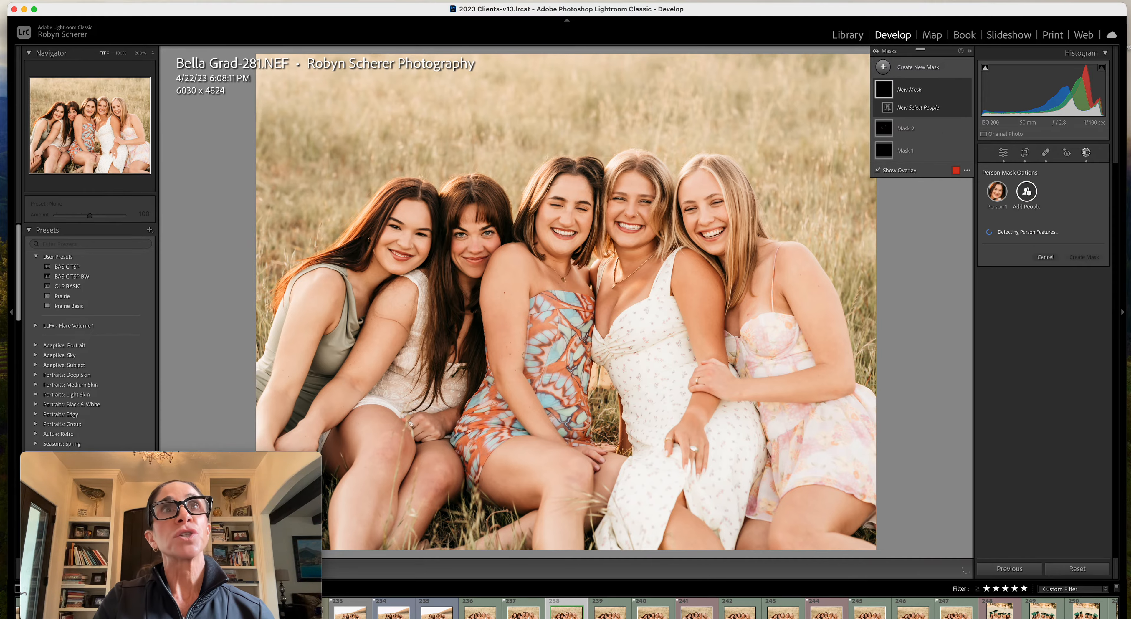
pyautogui.click(1006, 248)
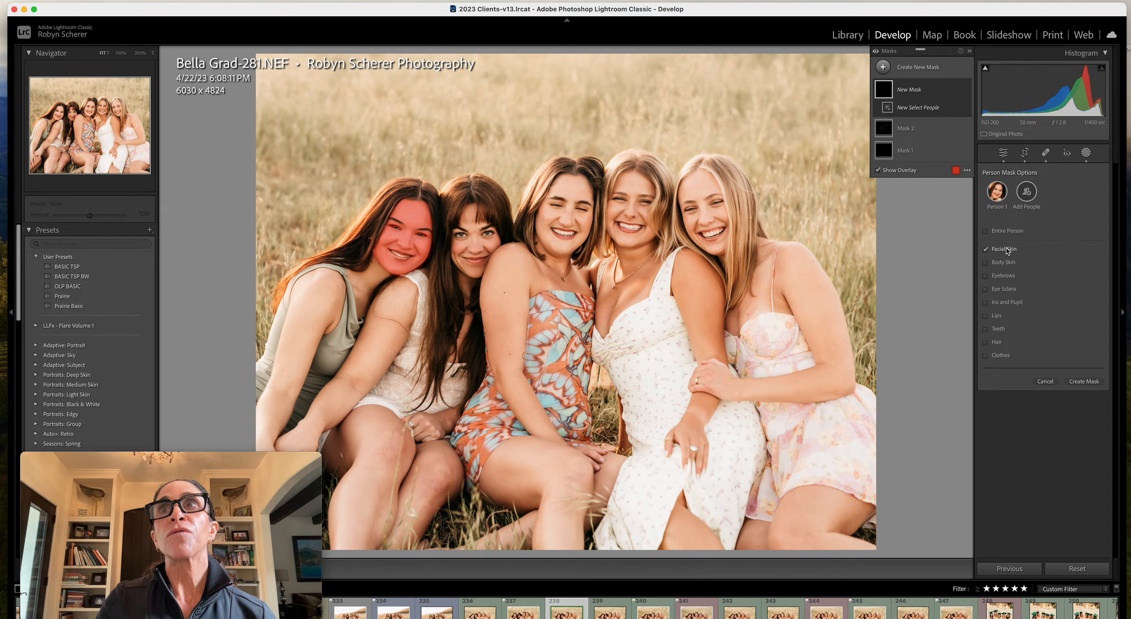
pyautogui.click(993, 263)
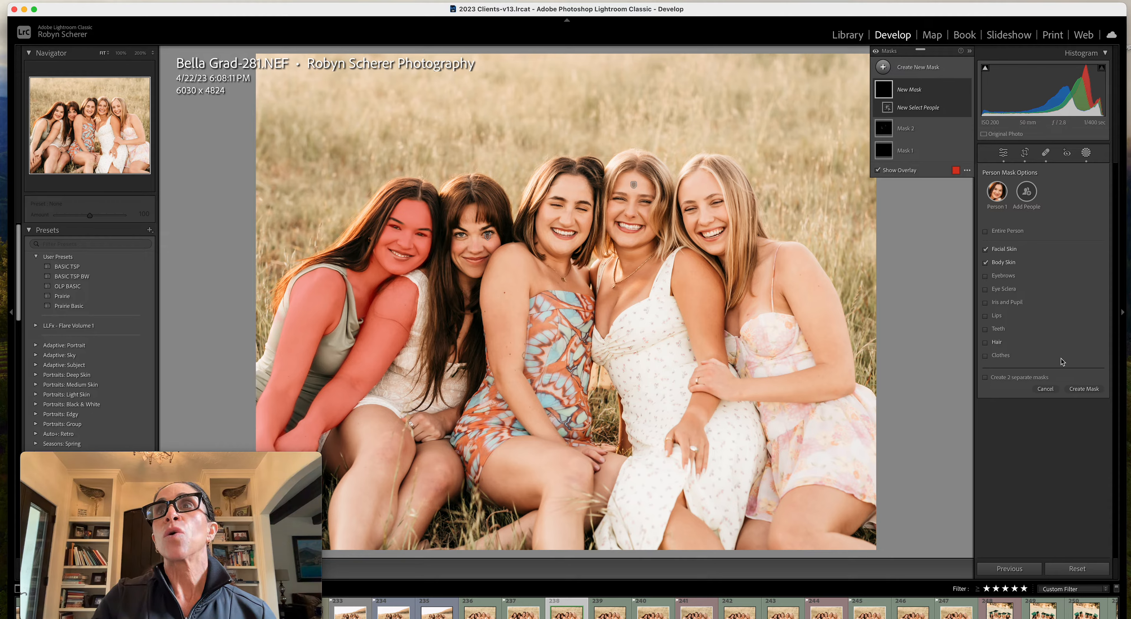
pyautogui.click(1084, 390)
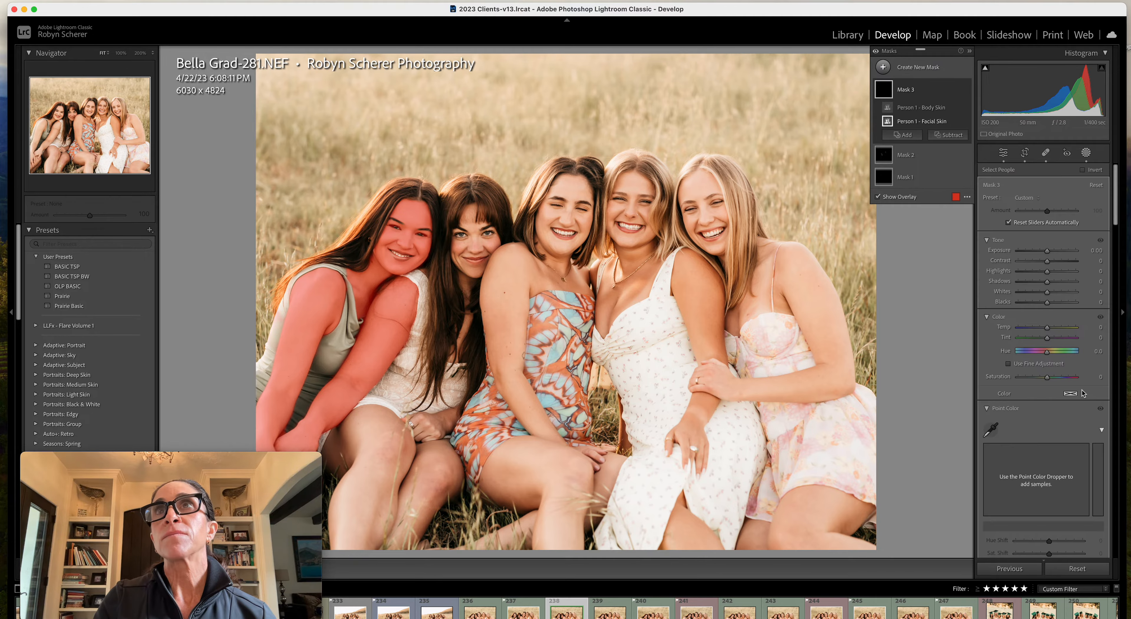
# Subtract the second woman's arm from the Person 1 skin mask with a brush, using sizes 6.0 and 4.0
pyautogui.click(959, 138)
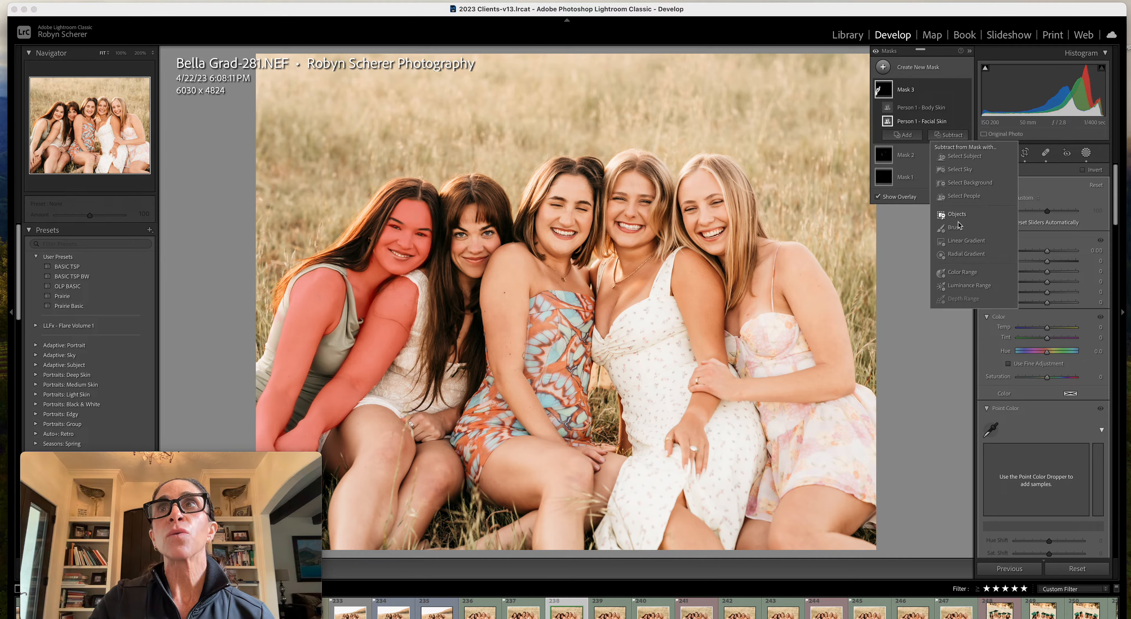
pyautogui.click(955, 227)
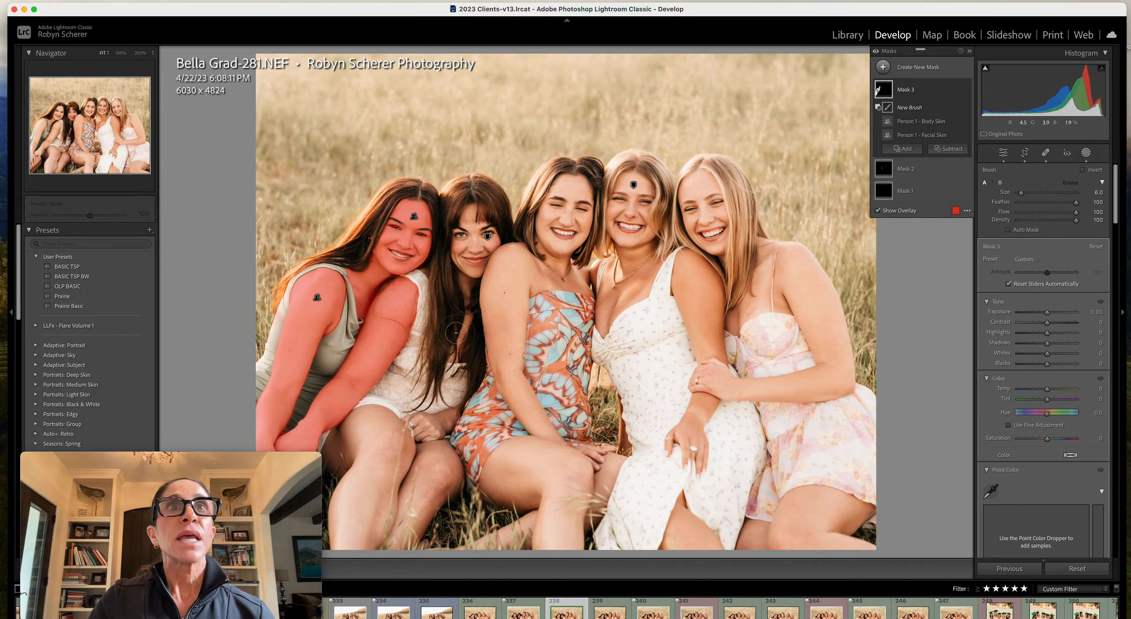
pyautogui.moveTo(400, 299)
pyautogui.mouseDown()
pyautogui.moveTo(410, 297)
pyautogui.moveTo(399, 289)
pyautogui.moveTo(404, 303)
pyautogui.moveTo(378, 333)
pyautogui.moveTo(410, 309)
pyautogui.moveTo(395, 290)
pyautogui.moveTo(380, 296)
pyautogui.moveTo(366, 345)
pyautogui.moveTo(281, 440)
pyautogui.moveTo(299, 448)
pyautogui.moveTo(341, 407)
pyautogui.moveTo(301, 435)
pyautogui.mouseUp()
pyautogui.moveTo(355, 390)
pyautogui.mouseDown()
pyautogui.moveTo(336, 428)
pyautogui.moveTo(303, 441)
pyautogui.mouseUp()
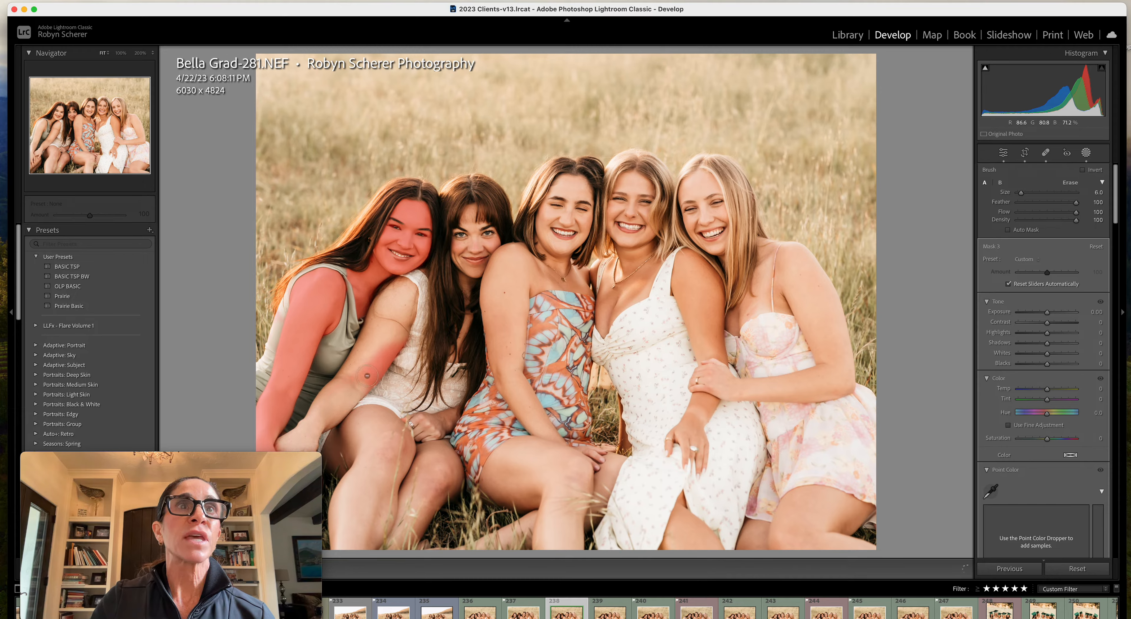
pyautogui.moveTo(377, 355)
pyautogui.mouseDown()
pyautogui.moveTo(407, 335)
pyautogui.moveTo(372, 385)
pyautogui.mouseUp()
pyautogui.moveTo(407, 329)
pyautogui.mouseDown()
pyautogui.moveTo(430, 287)
pyautogui.moveTo(424, 271)
pyautogui.moveTo(433, 281)
pyautogui.mouseUp()
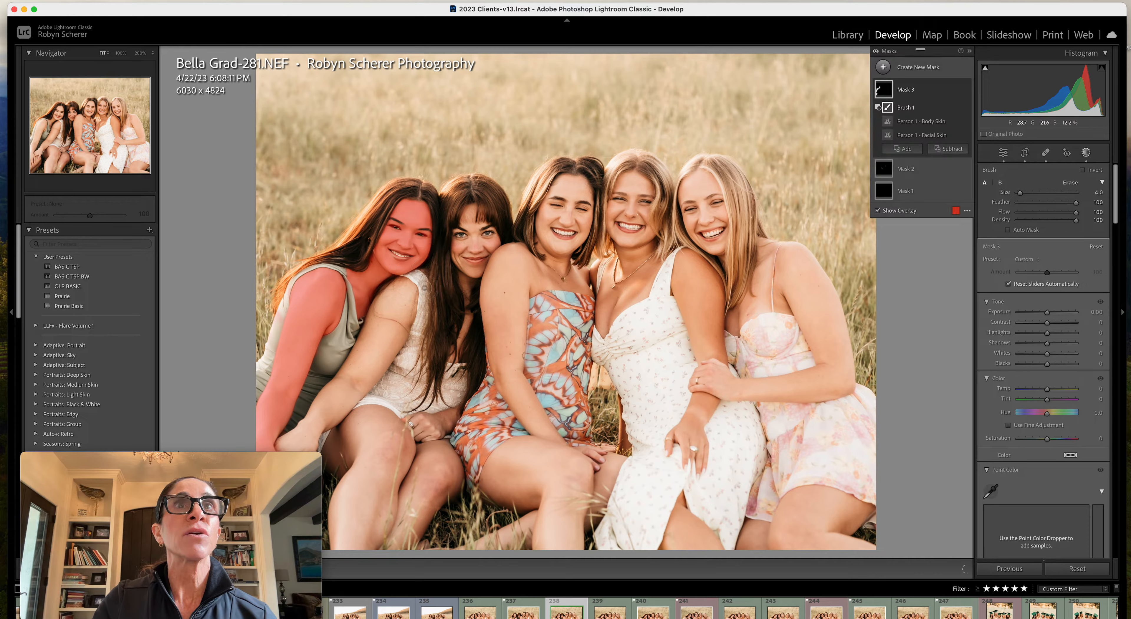
pyautogui.moveTo(278, 442); pyautogui.dragTo(279, 449)
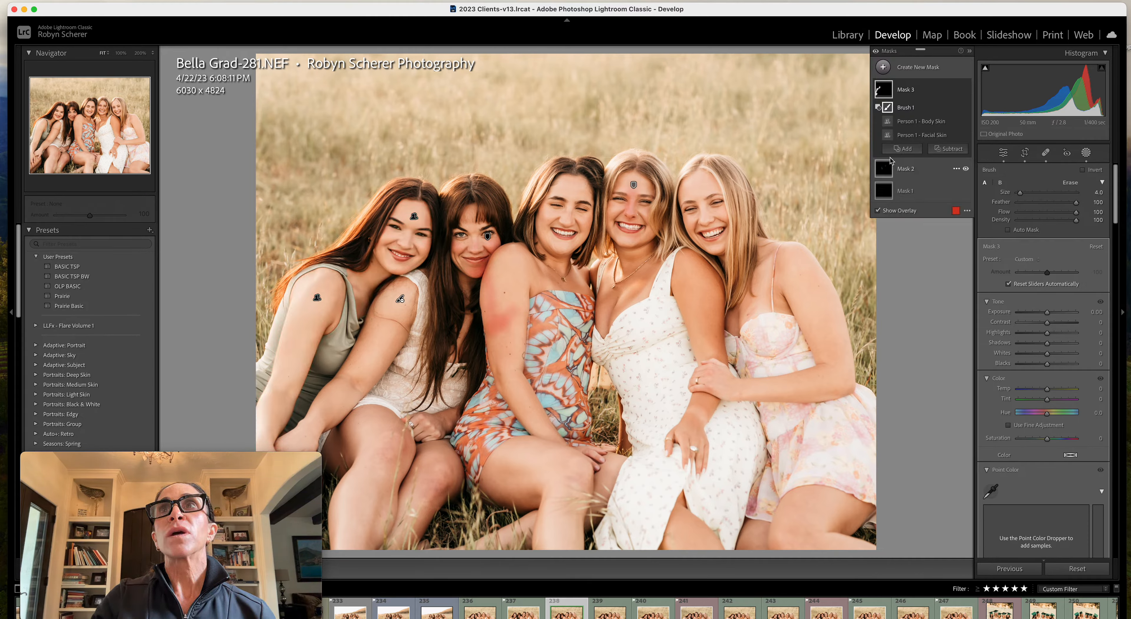
# Sample the leftmost woman's forehead skin with Point Color and set Lum. Shift to 7 for the mask
pyautogui.scroll(-1, 1018, 258)
pyautogui.scroll(-5, 1017, 258)
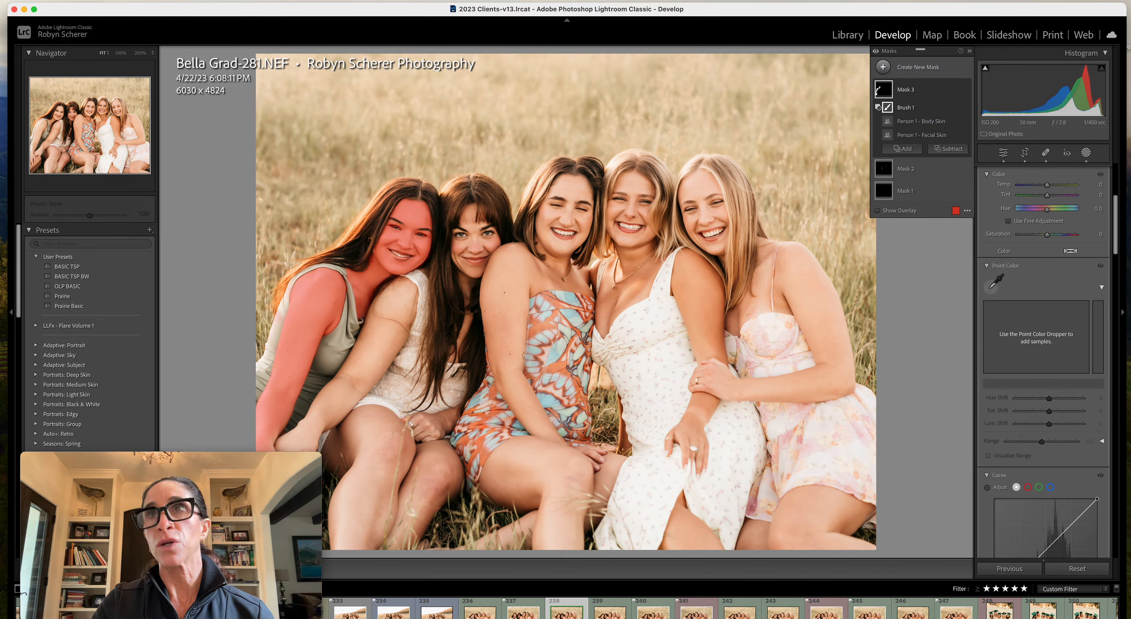
pyautogui.click(990, 289)
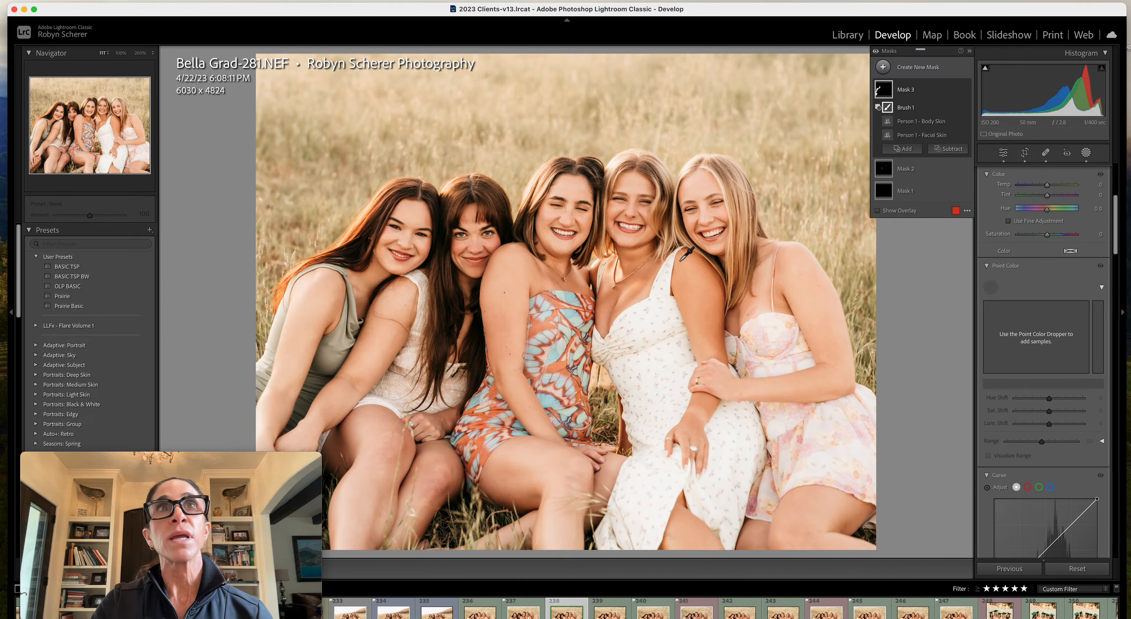
pyautogui.click(414, 217)
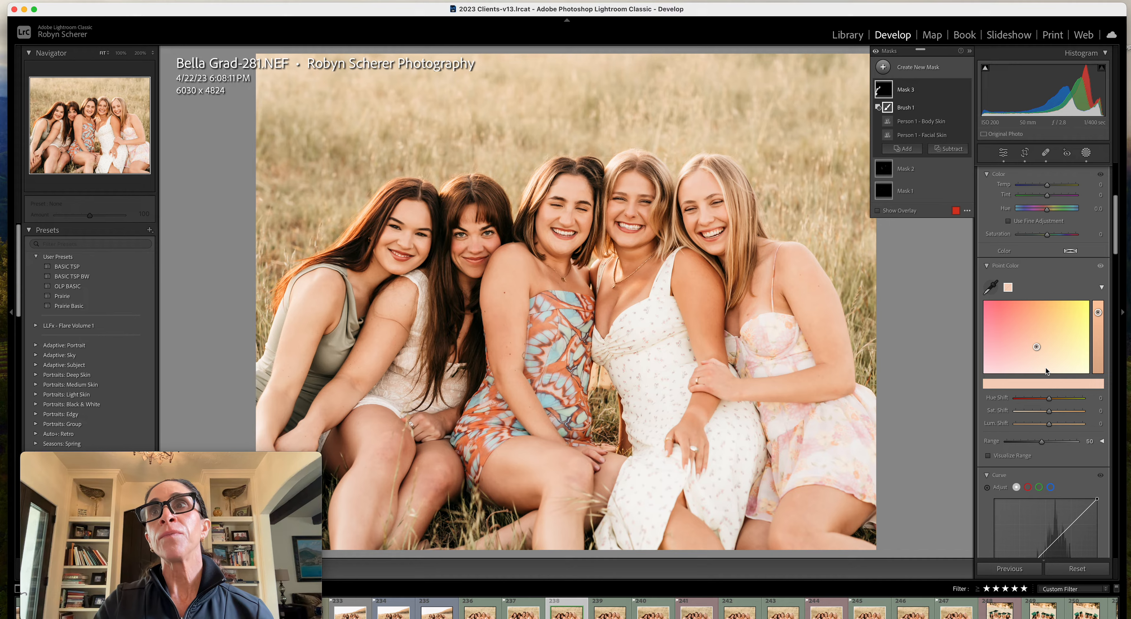
pyautogui.click(1049, 426)
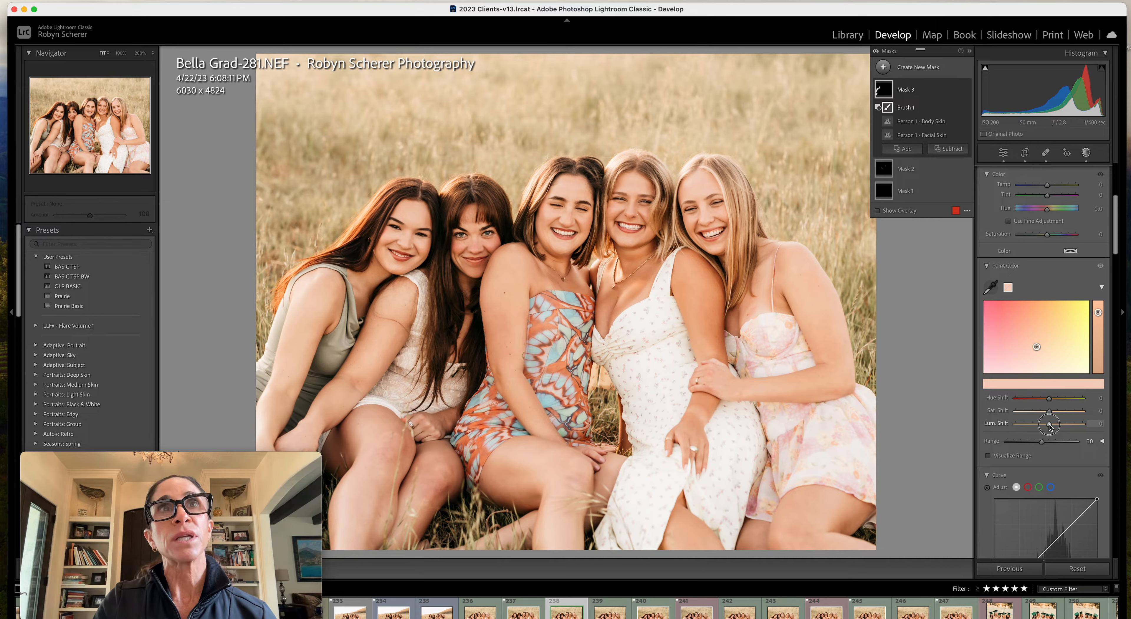
pyautogui.moveTo(1050, 427); pyautogui.dragTo(1053, 428)
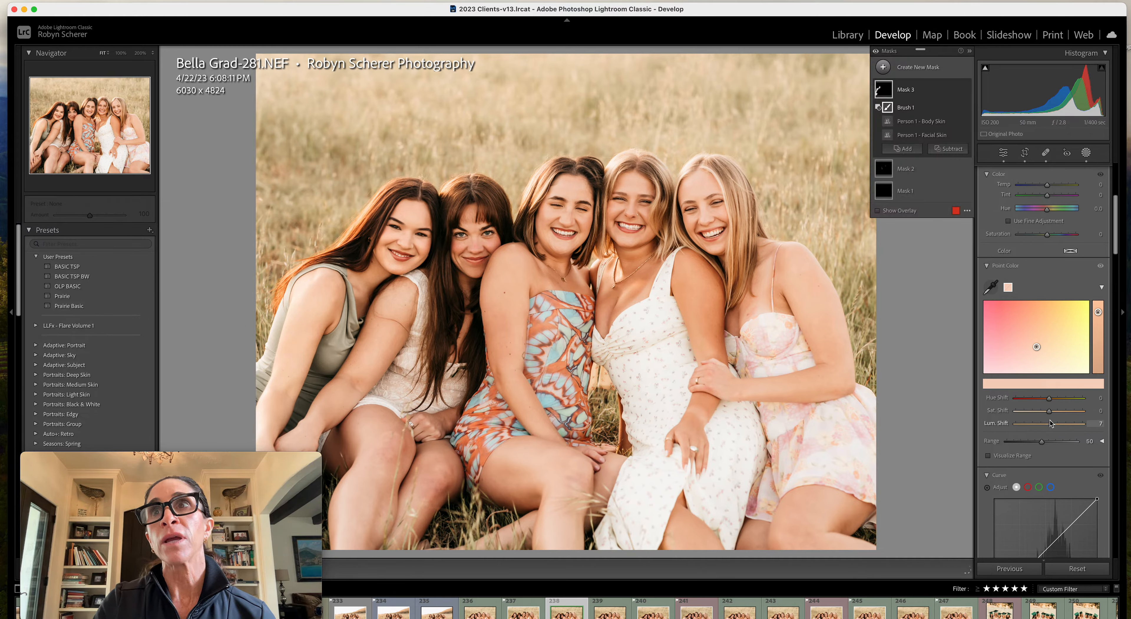
# Set the sampled skin colour's Sat. Shift to 2
pyautogui.click(1050, 413)
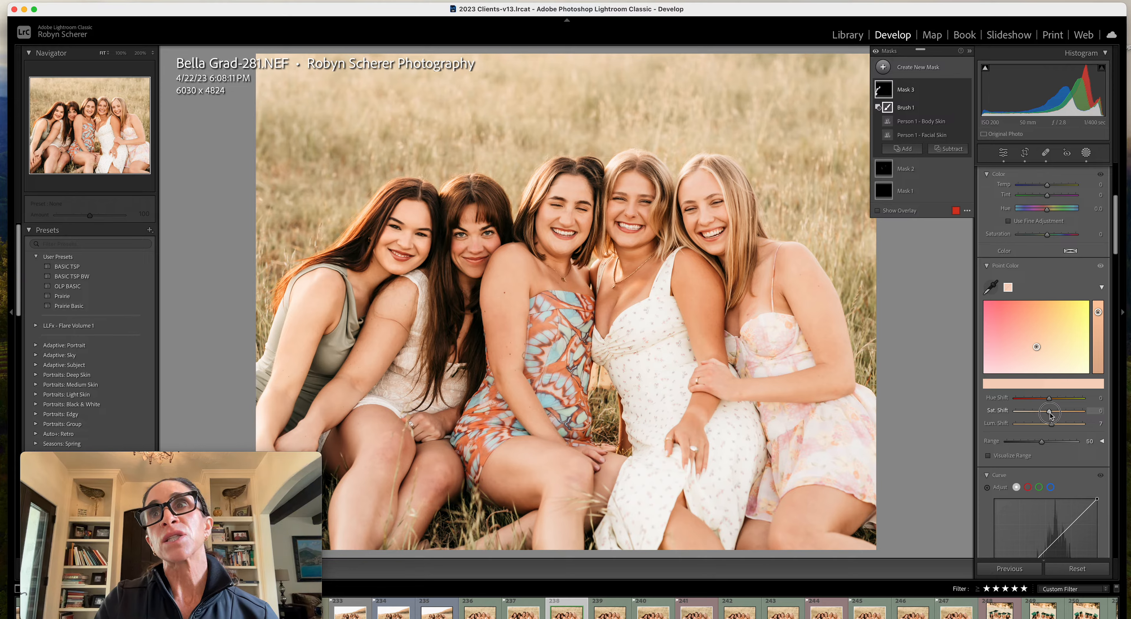
pyautogui.moveTo(1051, 415)
pyautogui.mouseDown()
pyautogui.moveTo(1061, 413)
pyautogui.moveTo(1049, 414)
pyautogui.mouseUp()
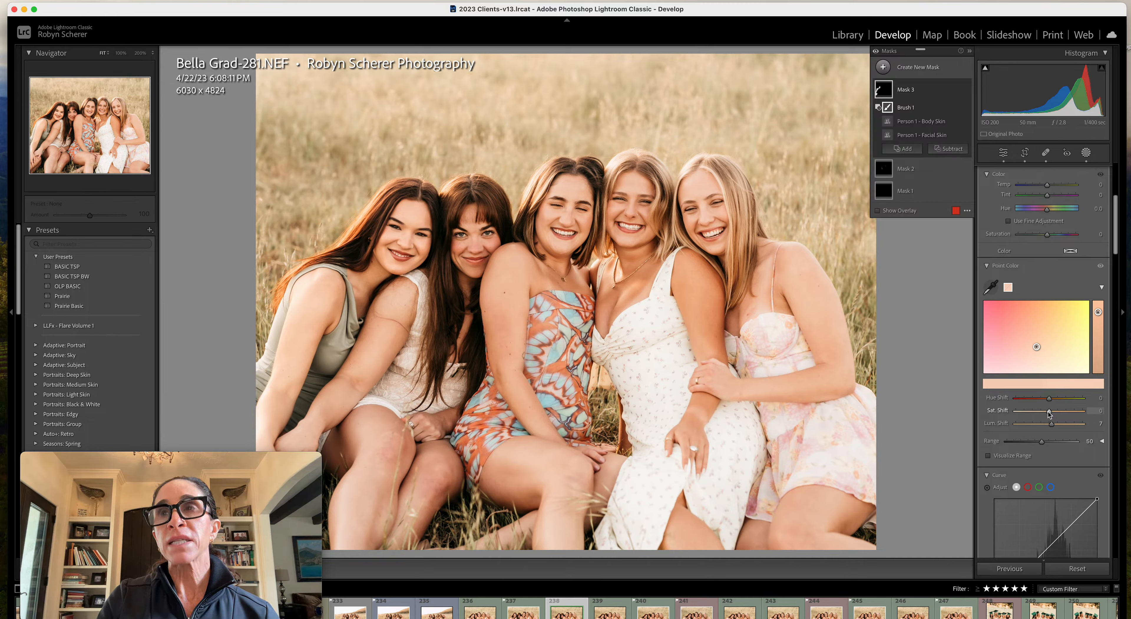
pyautogui.moveTo(1049, 414); pyautogui.dragTo(1050, 414)
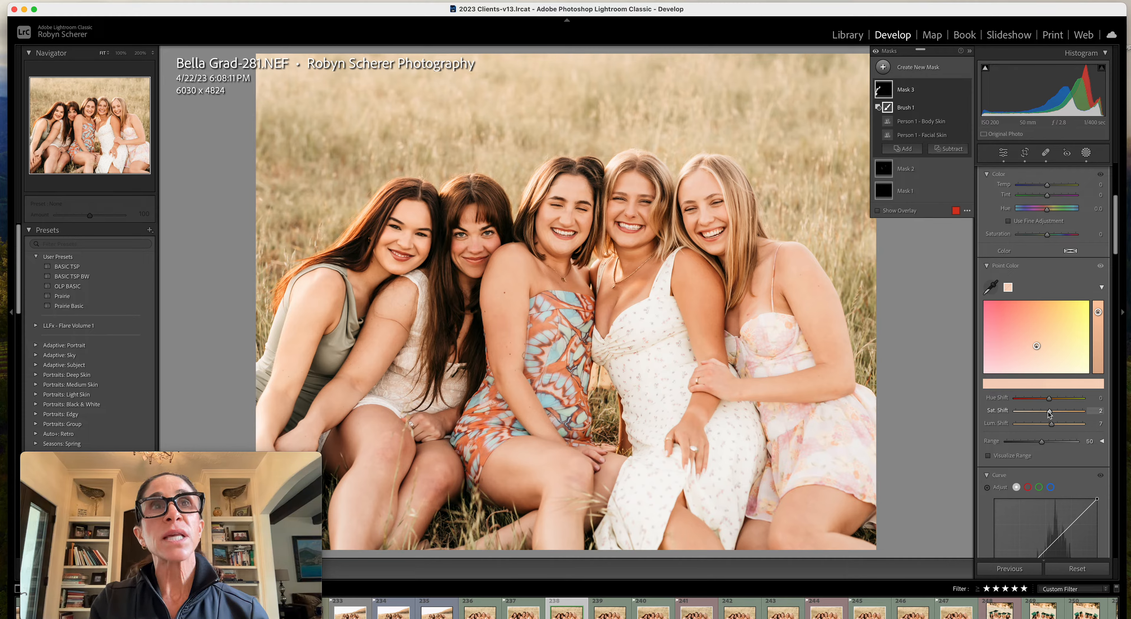
# Raise the sampled skin colour's Sat. Shift to 8 and close the masking tools
pyautogui.moveTo(1050, 414); pyautogui.dragTo(1049, 415)
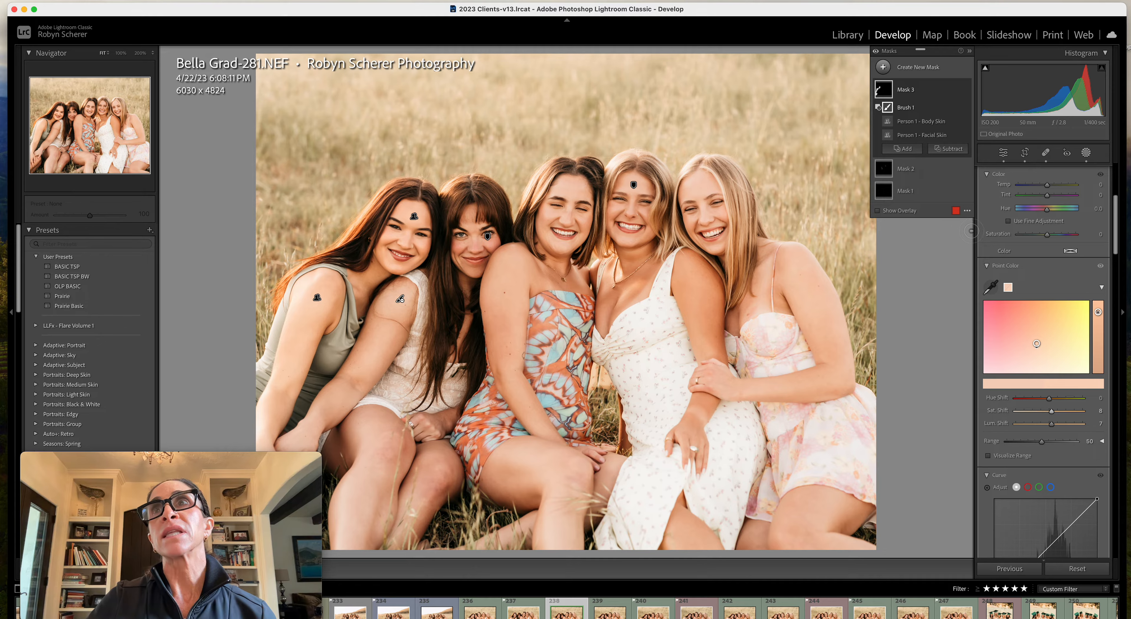
pyautogui.click(1085, 156)
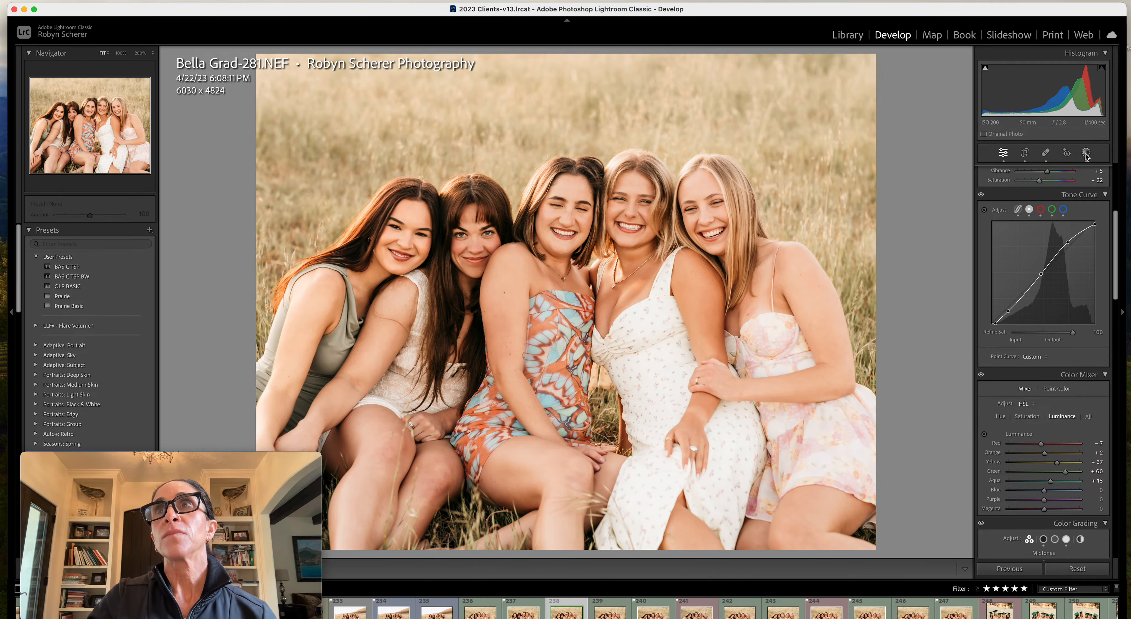
pyautogui.click(1088, 155)
pyautogui.click(1088, 155)
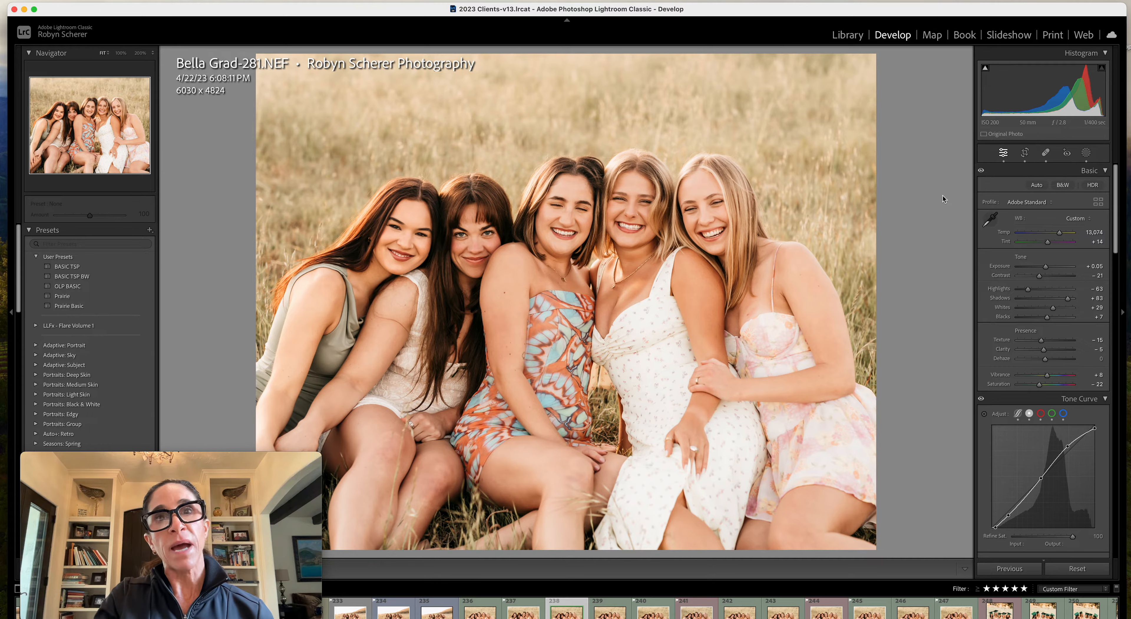
# Compare the edited group portrait repeatedly with its original before version
pyautogui.press('\\')
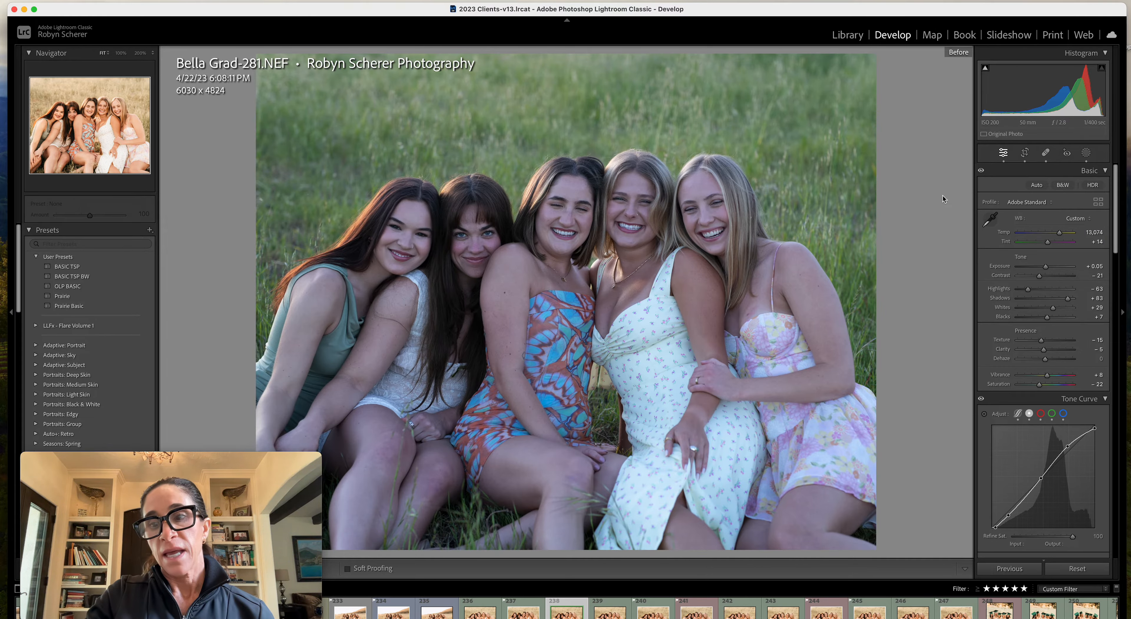
pyautogui.press('\\')
pyautogui.press('\\')
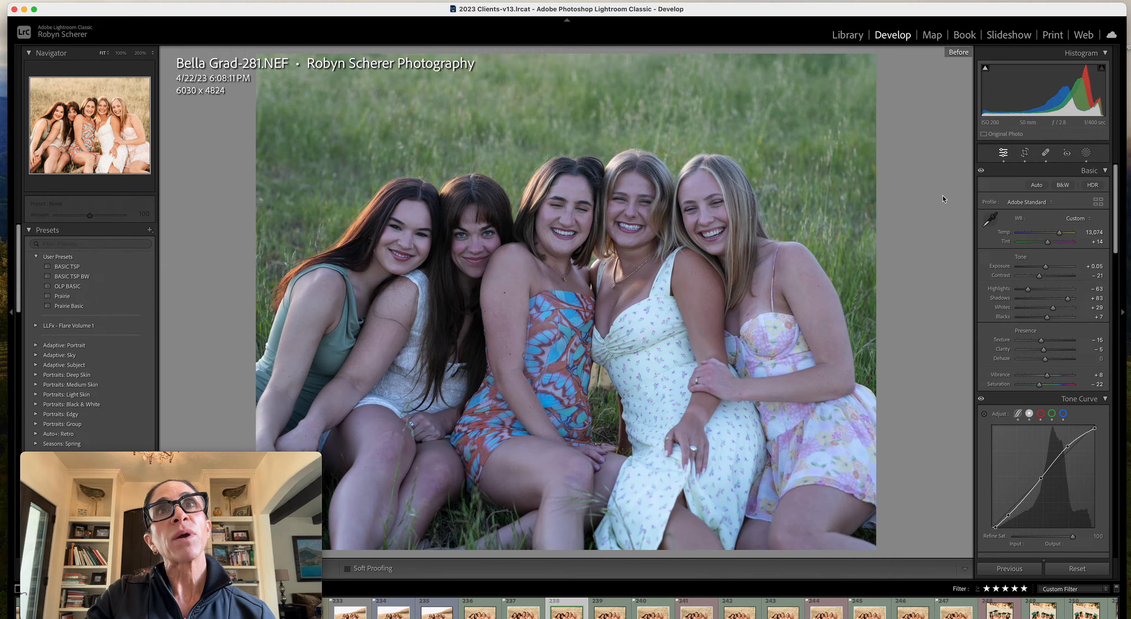
pyautogui.press('\\')
pyautogui.press('\\')
pyautogui.press('\\')
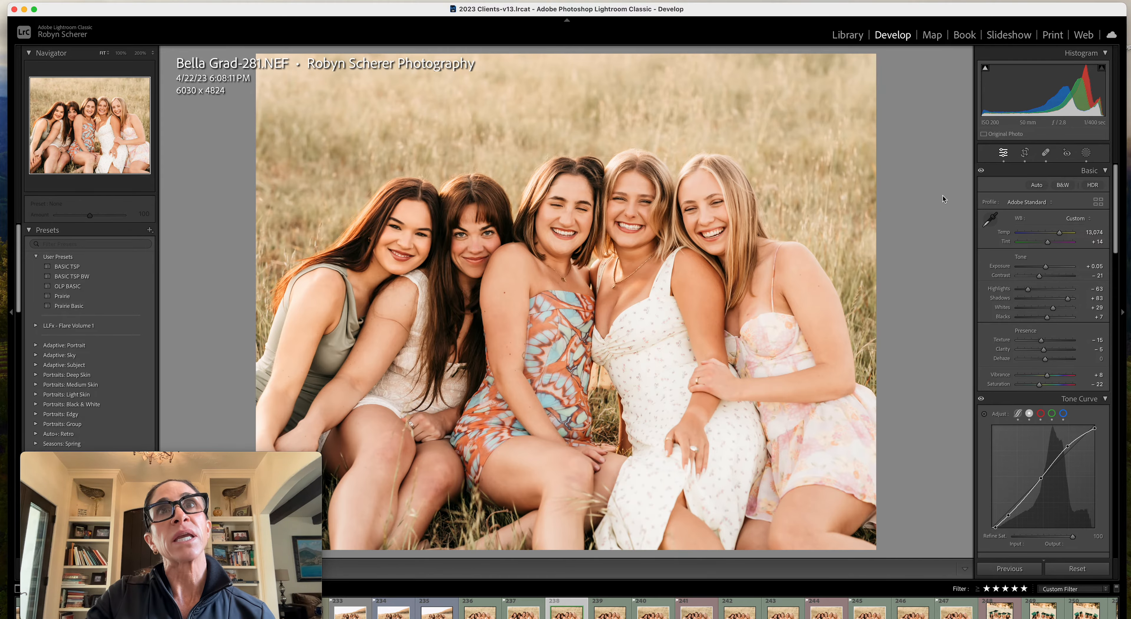
pyautogui.press('\\')
pyautogui.press('\\')
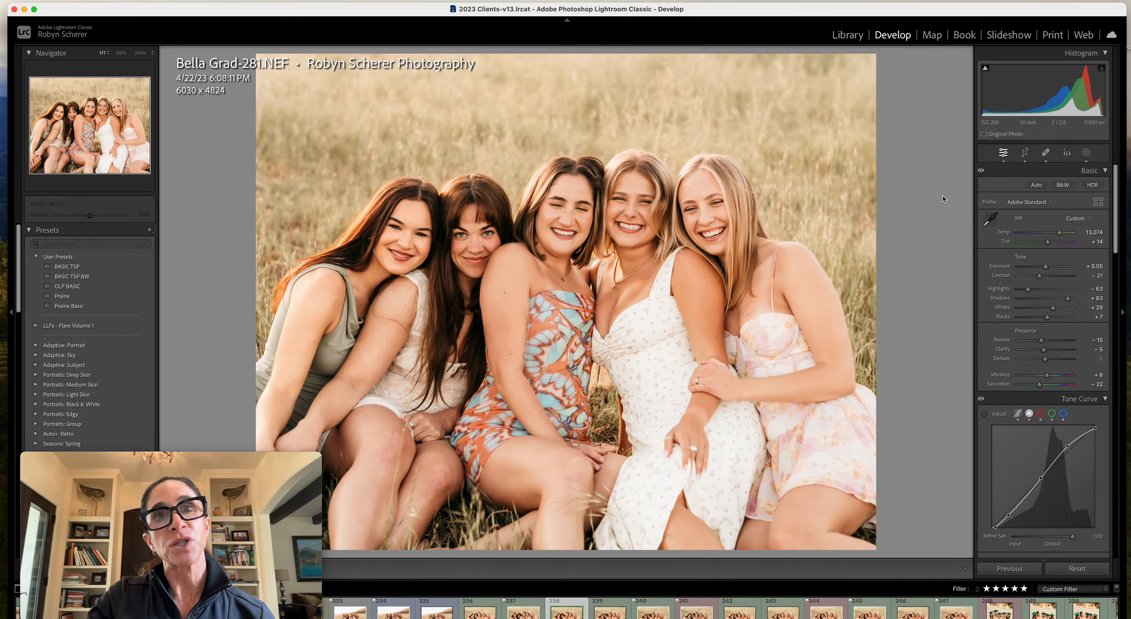
pyautogui.press('\\')
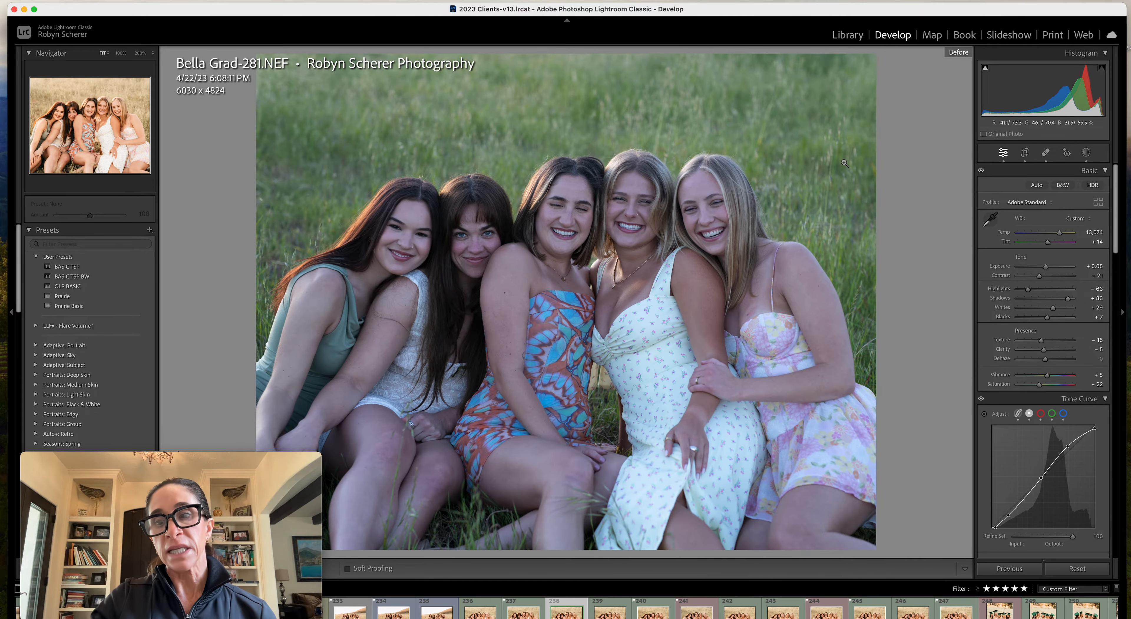
pyautogui.press('\\')
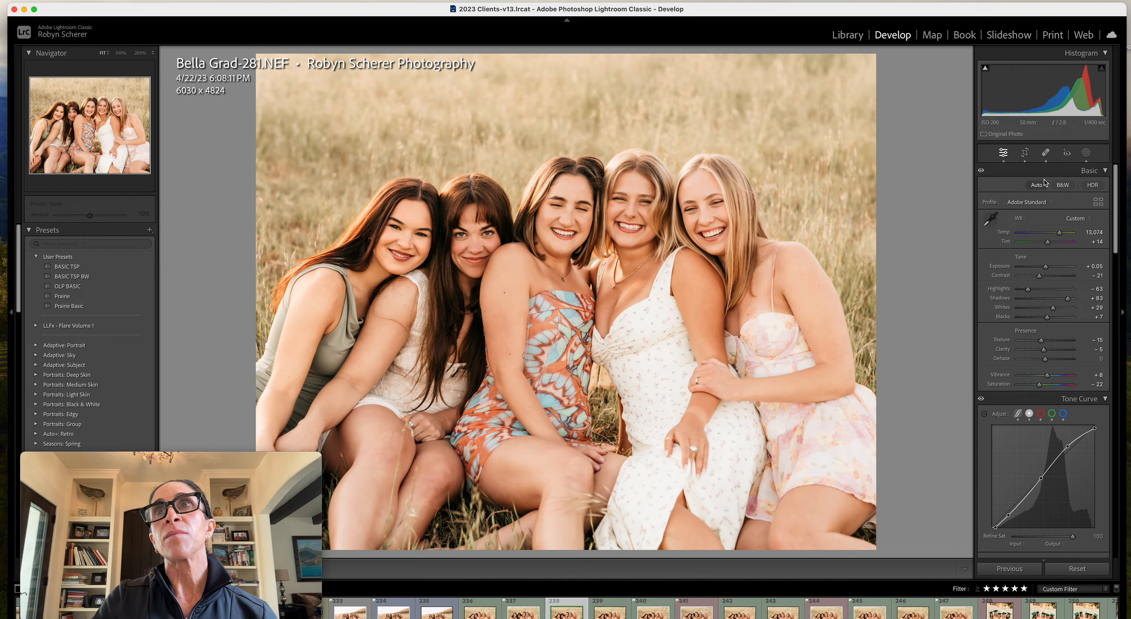
# Create a new mask of the background and slightly raise its Saturation
pyautogui.click(1086, 152)
pyautogui.click(920, 71)
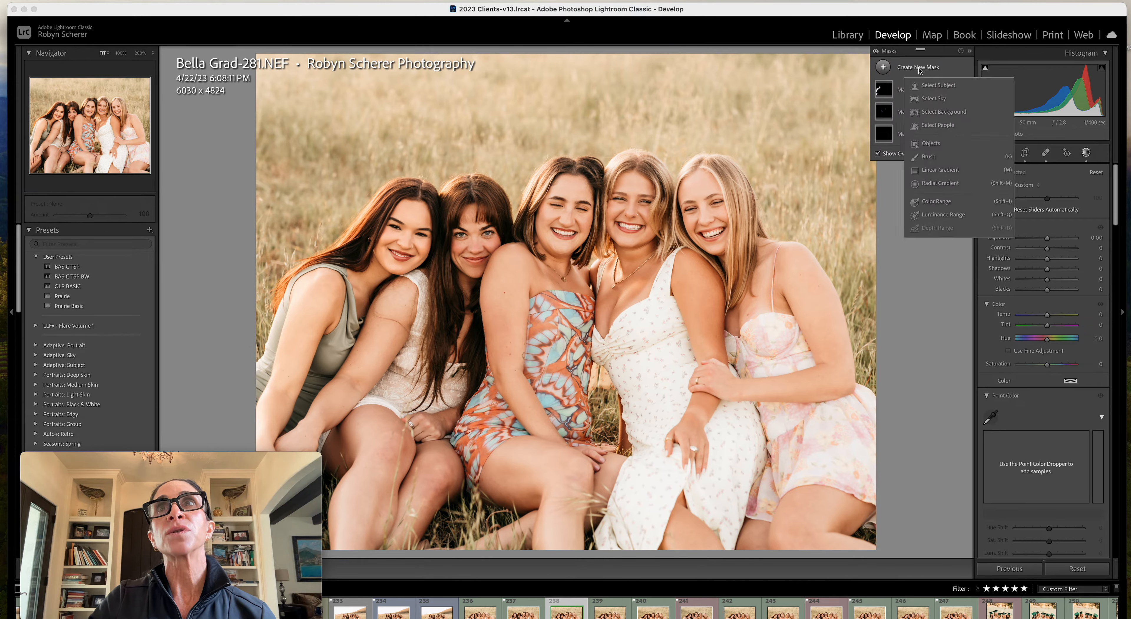
pyautogui.click(933, 114)
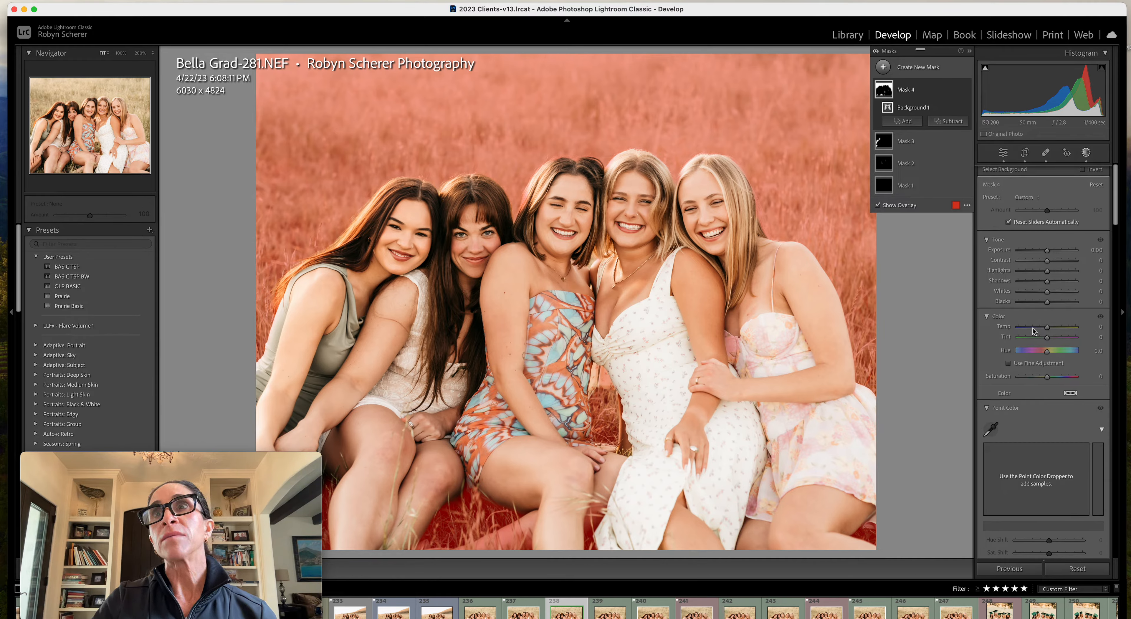
pyautogui.moveTo(1049, 380); pyautogui.dragTo(1055, 379)
# Set the Color Mixer saturation of the whole photo to +5 for Green and -26 for Yellow
pyautogui.scroll(-5, 1050, 374)
pyautogui.scroll(-10, 1050, 376)
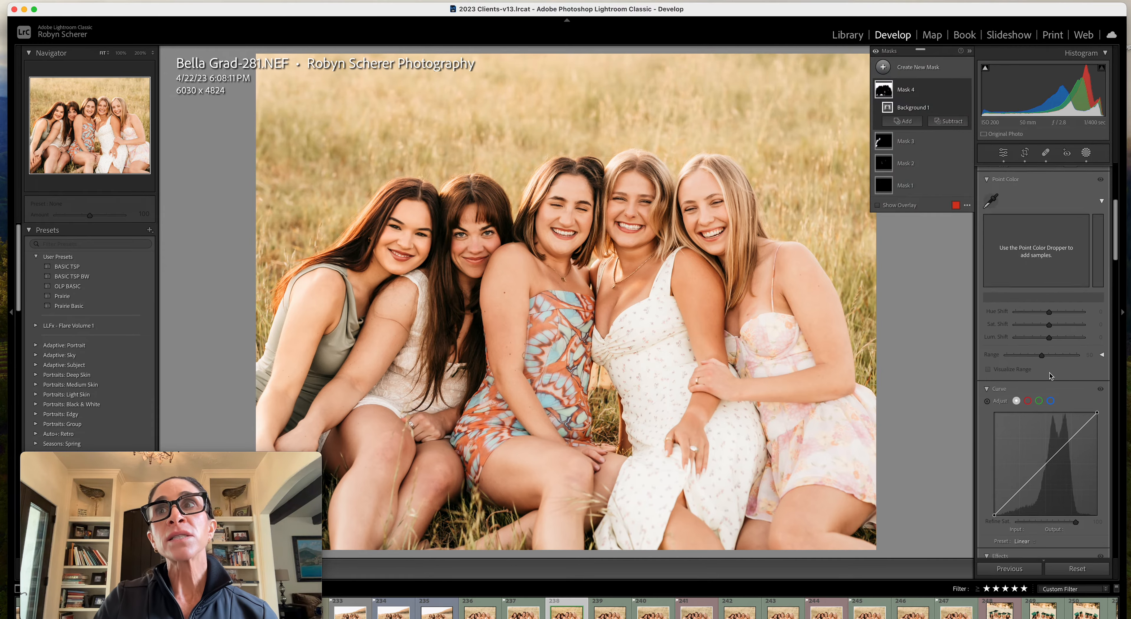
pyautogui.scroll(-10, 1050, 377)
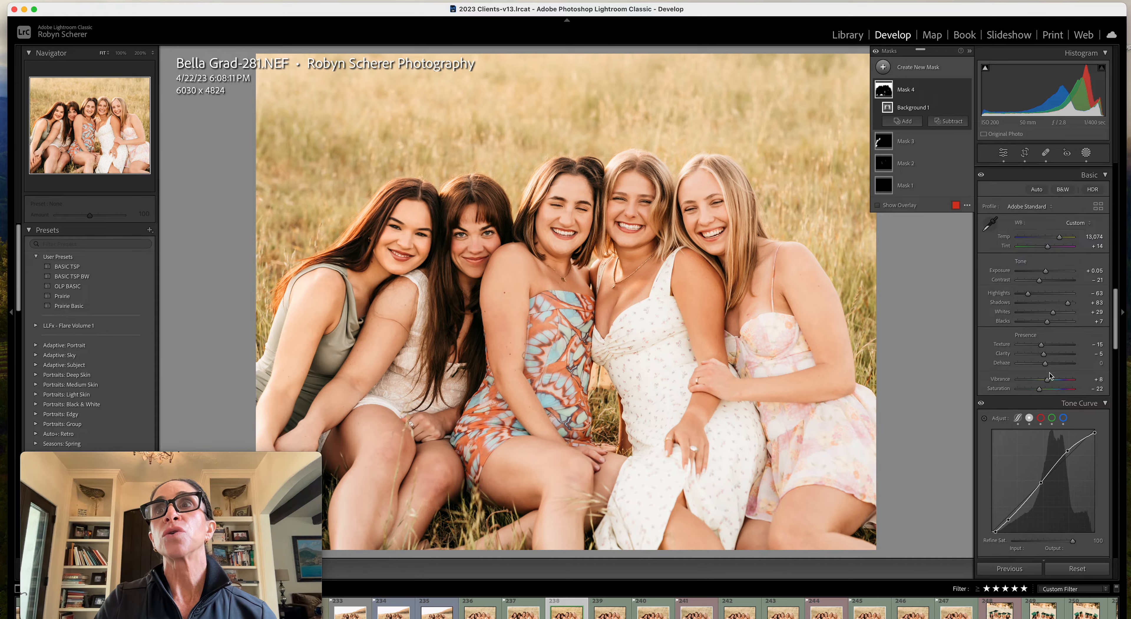
pyautogui.click(1028, 259)
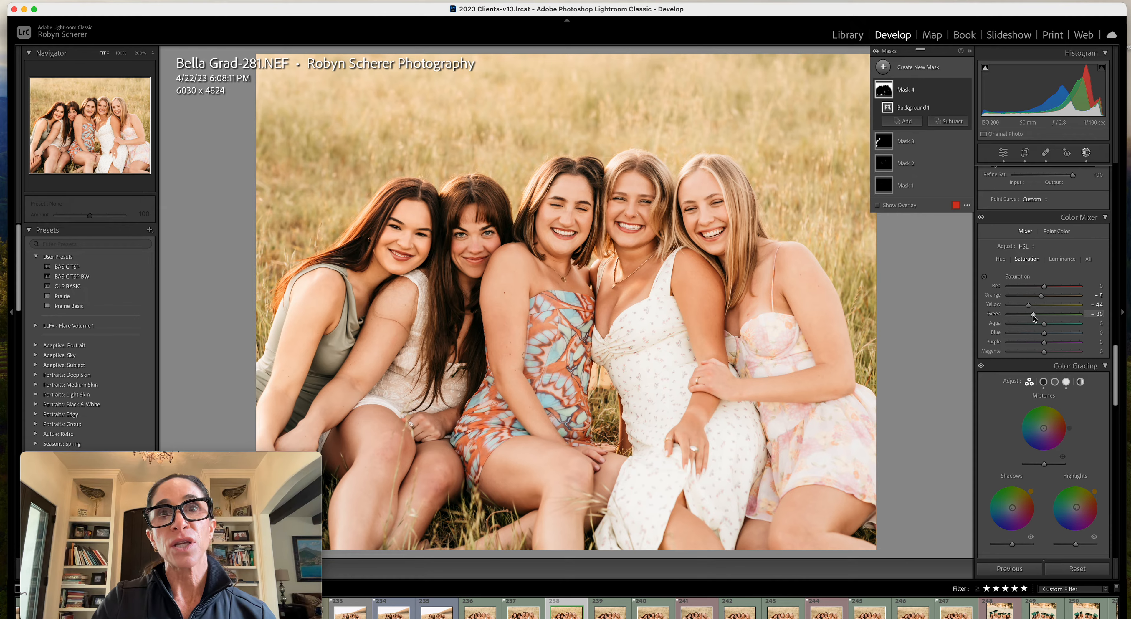
pyautogui.scroll(2, 1033, 315)
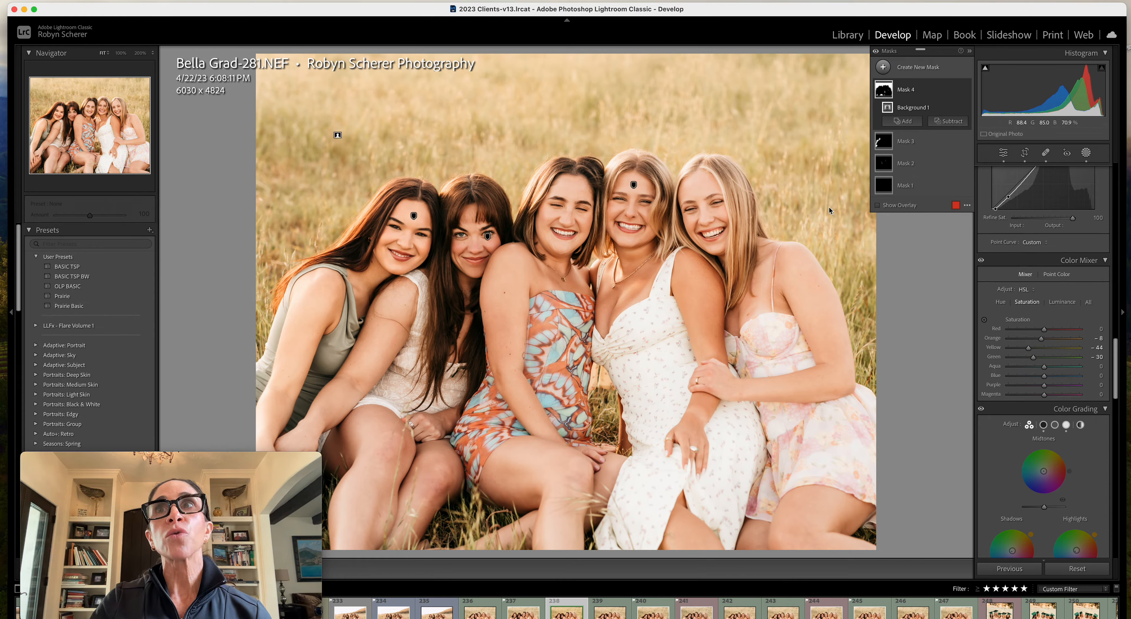
pyautogui.moveTo(1034, 357); pyautogui.dragTo(1047, 359)
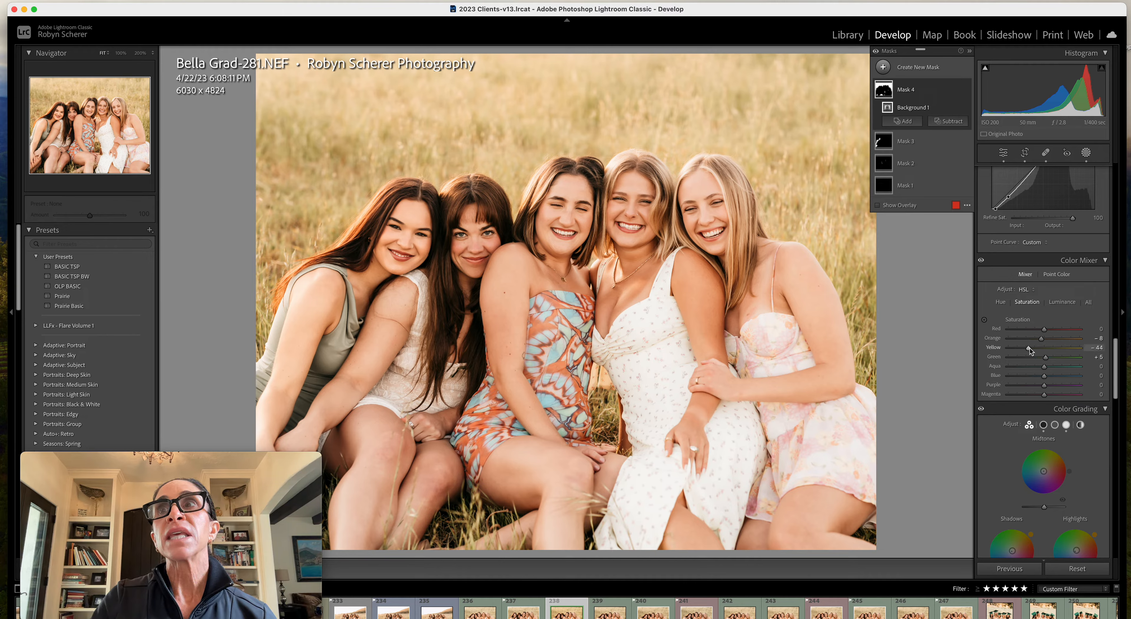
pyautogui.moveTo(1029, 348); pyautogui.dragTo(1033, 348)
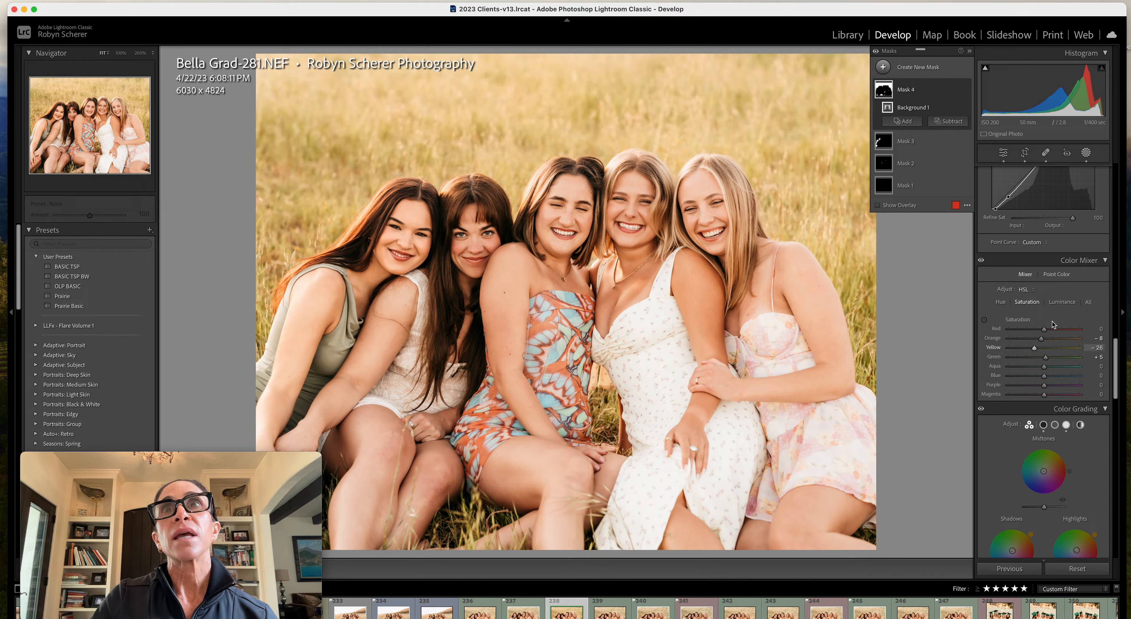
# Leave masking, set the photo's overall Saturation to -12 and compare it with the before version
pyautogui.click(1086, 152)
pyautogui.scroll(15, 1070, 302)
pyautogui.moveTo(1035, 389); pyautogui.dragTo(1042, 389)
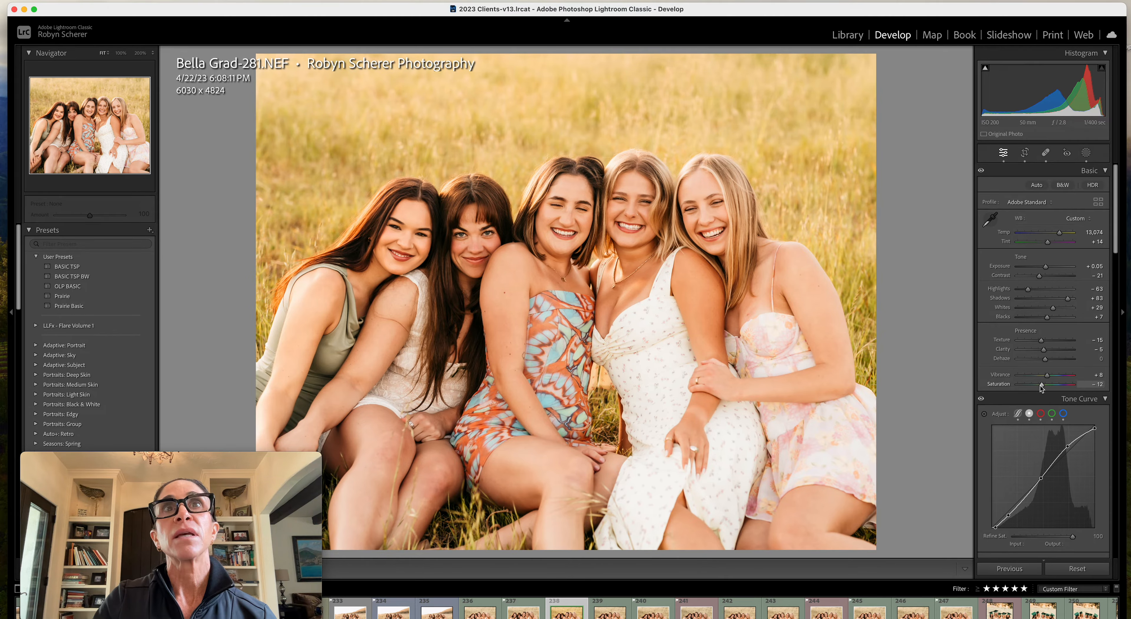
pyautogui.press('\\')
pyautogui.press('\\')
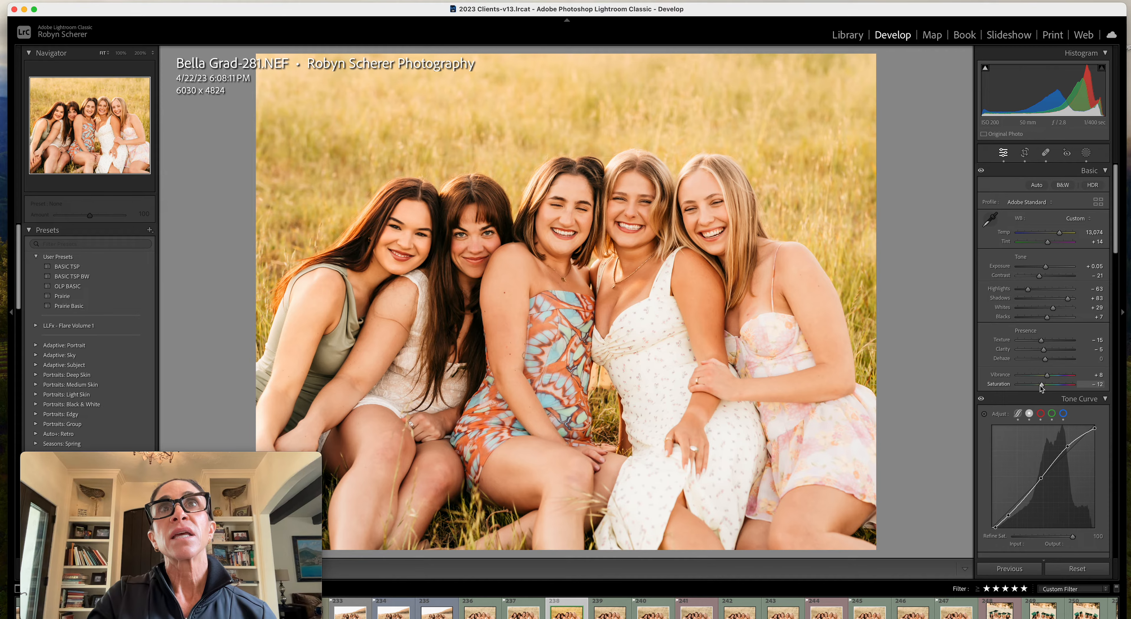
pyautogui.press('\\')
pyautogui.press('\\')
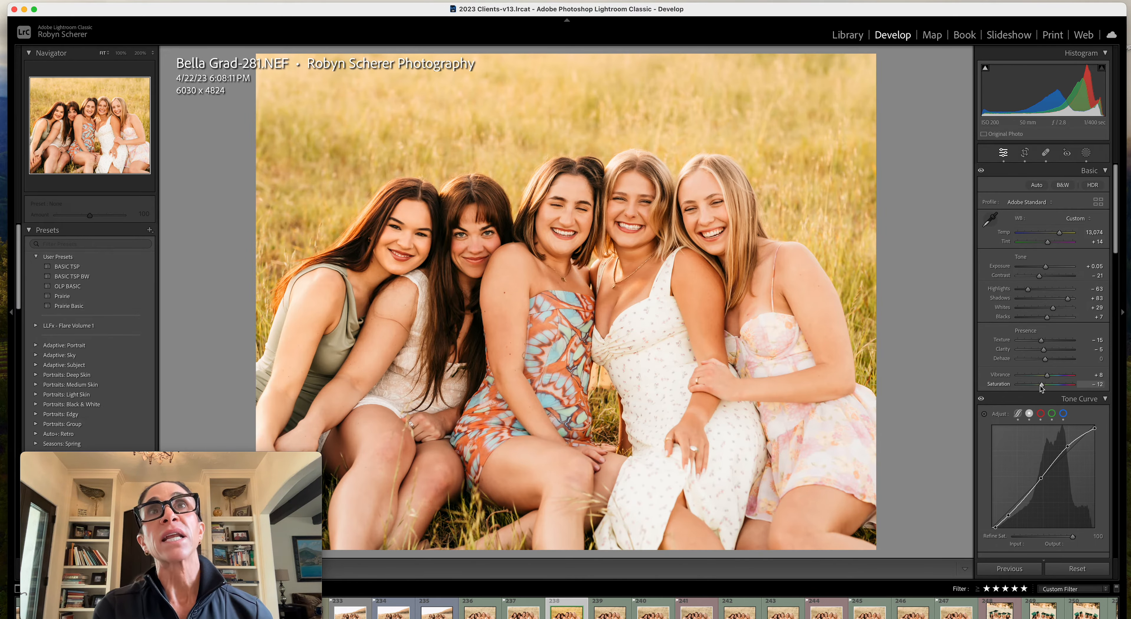
# Set the overall Saturation to -21 and the Color Mixer saturation to -47 for Yellow and -32 for Green
pyautogui.moveTo(1042, 388); pyautogui.dragTo(1039, 389)
pyautogui.scroll(-10, 1039, 388)
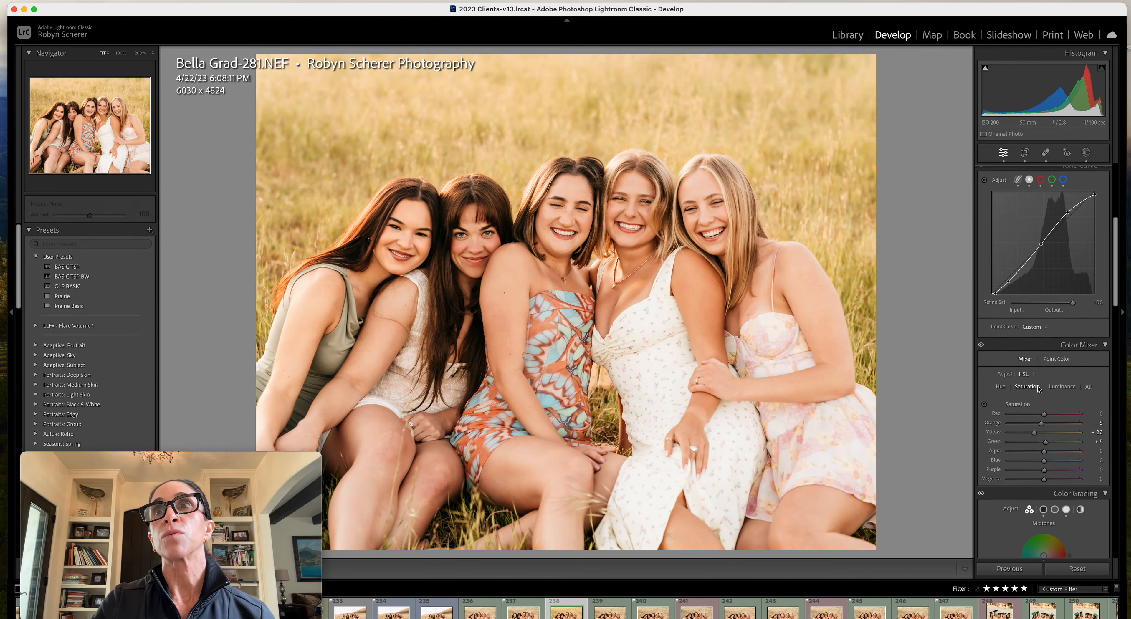
pyautogui.moveTo(1044, 435)
pyautogui.mouseDown()
pyautogui.moveTo(1029, 426)
pyautogui.moveTo(1034, 435)
pyautogui.mouseUp()
pyautogui.press('\\')
pyautogui.press('\\')
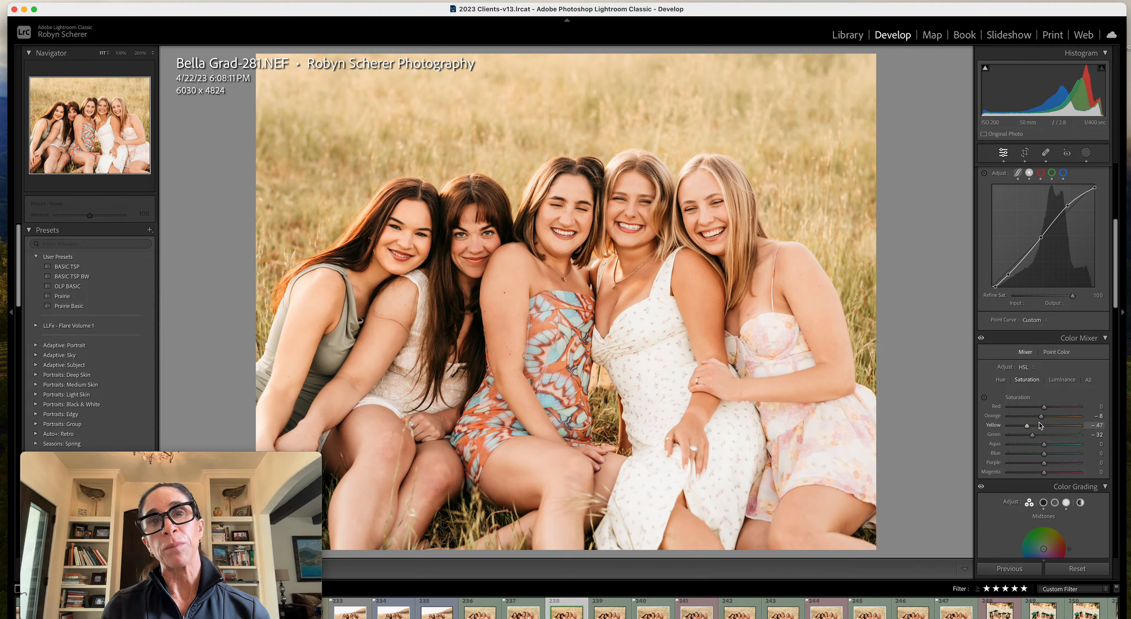
pyautogui.scroll(10, 1045, 395)
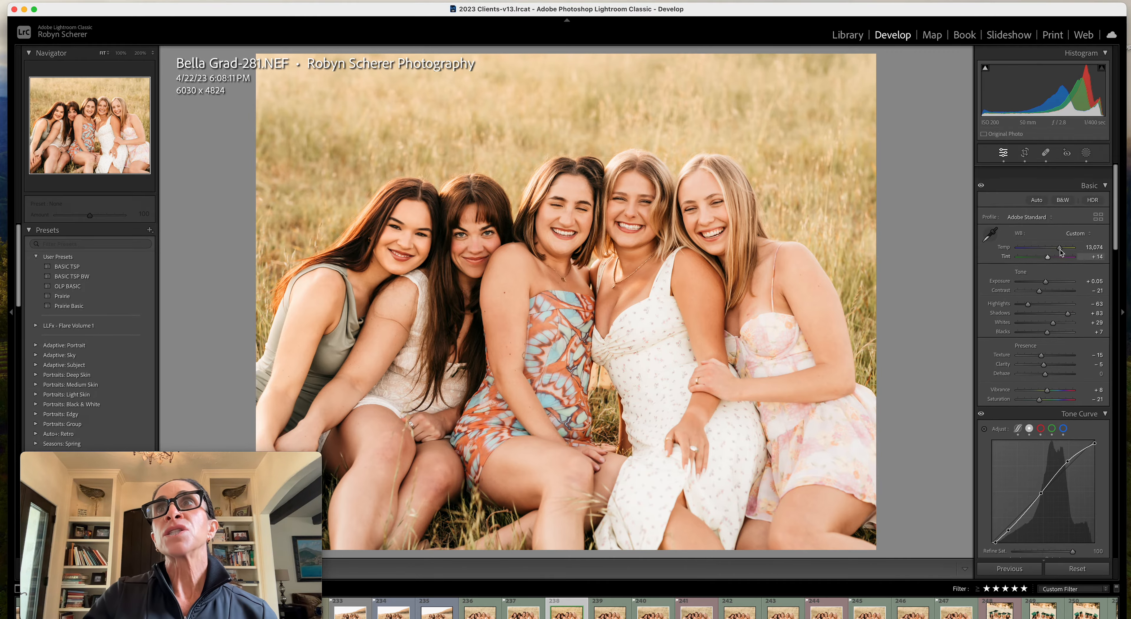
pyautogui.click(1086, 153)
pyautogui.click(912, 71)
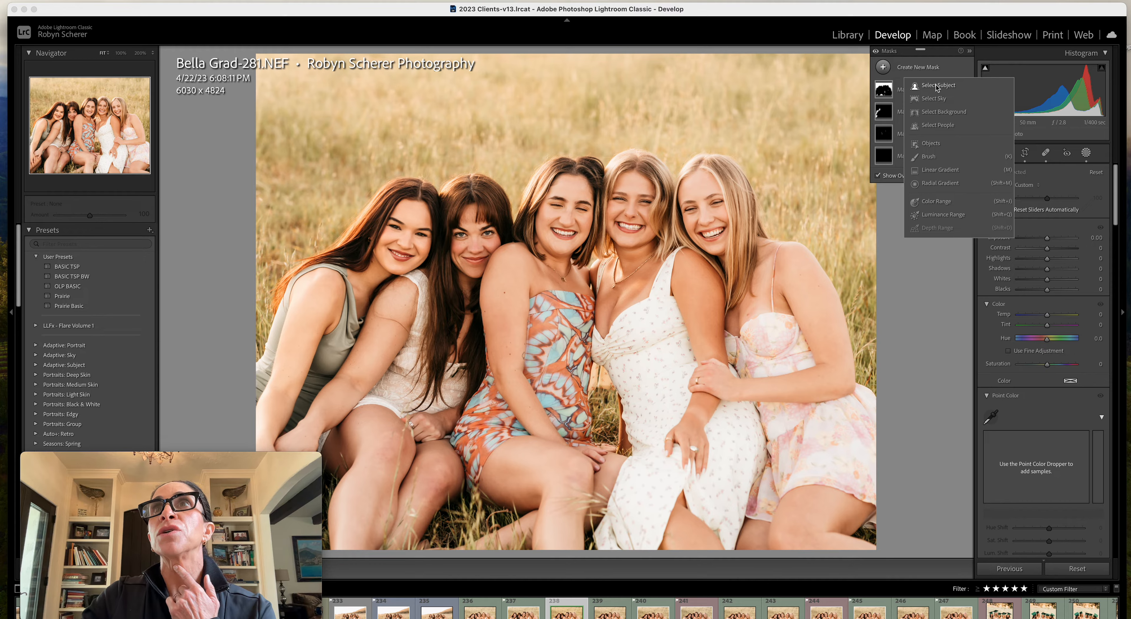
pyautogui.click(1087, 155)
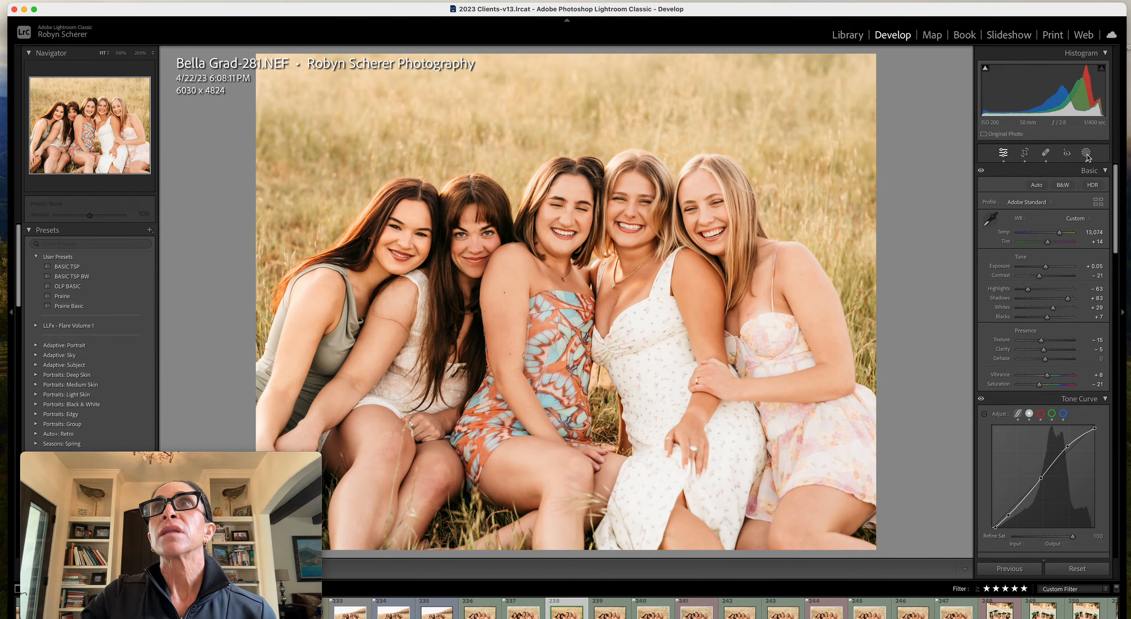
# Create a new brush mask and paint it over the fourth woman's long white dress, finishing with brush size 6.0
pyautogui.click(1086, 153)
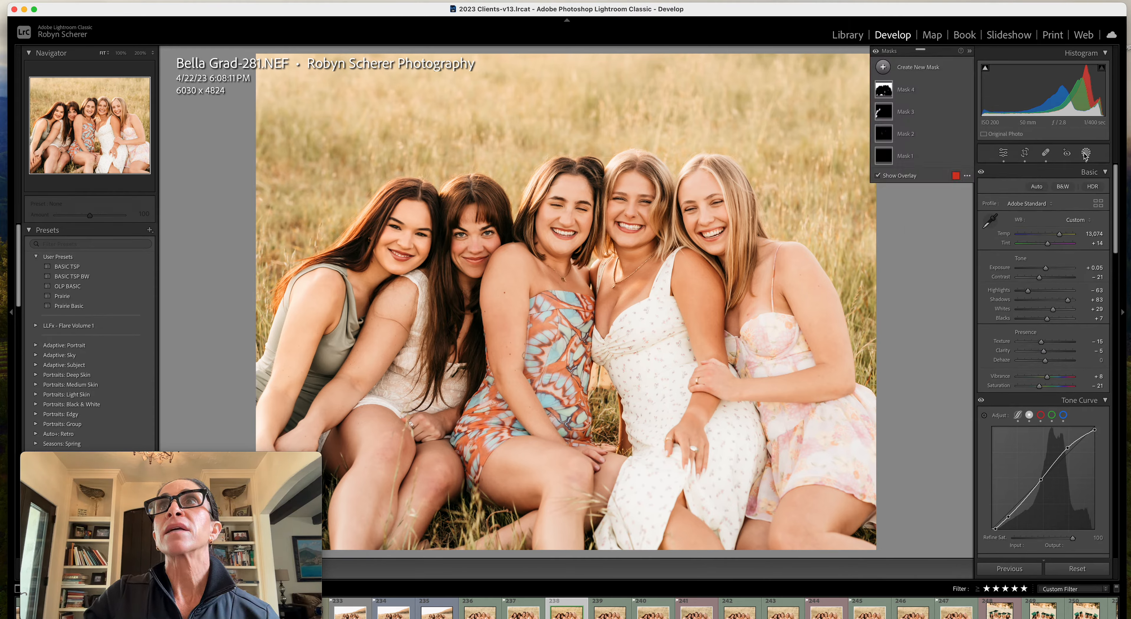
pyautogui.click(921, 73)
pyautogui.click(927, 161)
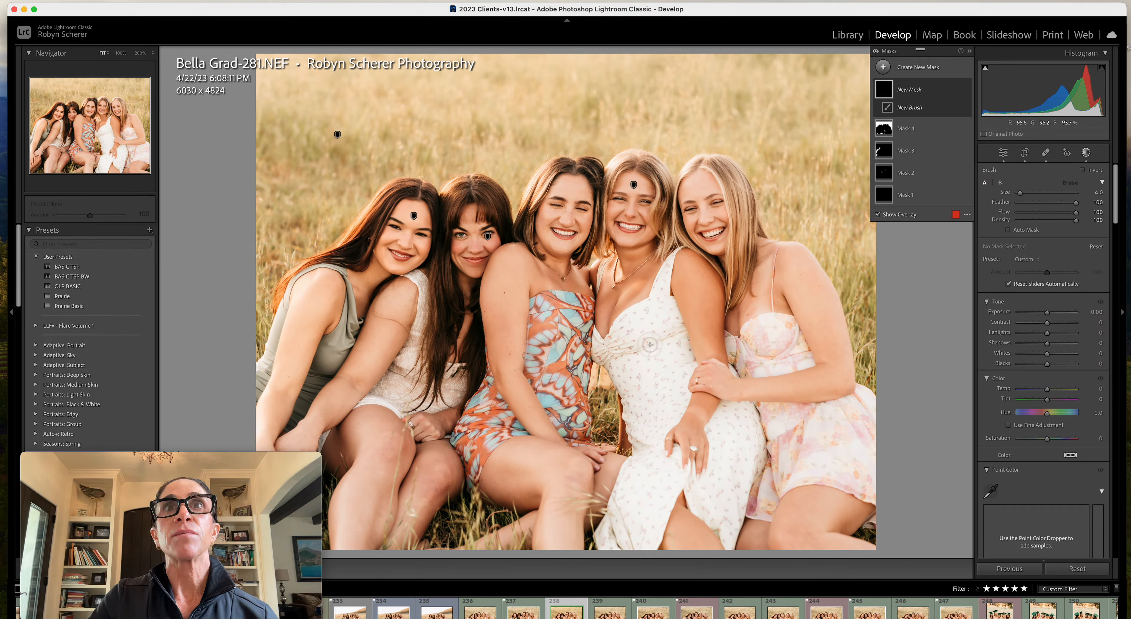
pyautogui.scroll(2, 652, 343)
pyautogui.press('[')
pyautogui.press('[')
pyautogui.moveTo(670, 260)
pyautogui.mouseDown()
pyautogui.moveTo(657, 303)
pyautogui.moveTo(664, 280)
pyautogui.moveTo(661, 305)
pyautogui.moveTo(672, 305)
pyautogui.moveTo(644, 308)
pyautogui.moveTo(614, 357)
pyautogui.mouseUp()
pyautogui.press(']')
pyautogui.moveTo(613, 357)
pyautogui.mouseDown()
pyautogui.moveTo(671, 322)
pyautogui.moveTo(673, 340)
pyautogui.moveTo(672, 320)
pyautogui.moveTo(651, 330)
pyautogui.moveTo(673, 336)
pyautogui.moveTo(685, 360)
pyautogui.moveTo(665, 409)
pyautogui.moveTo(671, 372)
pyautogui.moveTo(641, 382)
pyautogui.moveTo(650, 363)
pyautogui.moveTo(626, 368)
pyautogui.moveTo(650, 413)
pyautogui.moveTo(680, 398)
pyautogui.moveTo(642, 432)
pyautogui.moveTo(634, 421)
pyautogui.moveTo(636, 484)
pyautogui.moveTo(603, 542)
pyautogui.moveTo(634, 491)
pyautogui.moveTo(632, 470)
pyautogui.moveTo(629, 493)
pyautogui.moveTo(657, 480)
pyautogui.moveTo(657, 494)
pyautogui.moveTo(673, 461)
pyautogui.moveTo(653, 526)
pyautogui.mouseUp()
pyautogui.moveTo(747, 447)
pyautogui.mouseDown()
pyautogui.moveTo(724, 422)
pyautogui.moveTo(732, 413)
pyautogui.moveTo(751, 427)
pyautogui.moveTo(733, 529)
pyautogui.moveTo(697, 483)
pyautogui.moveTo(718, 432)
pyautogui.mouseUp()
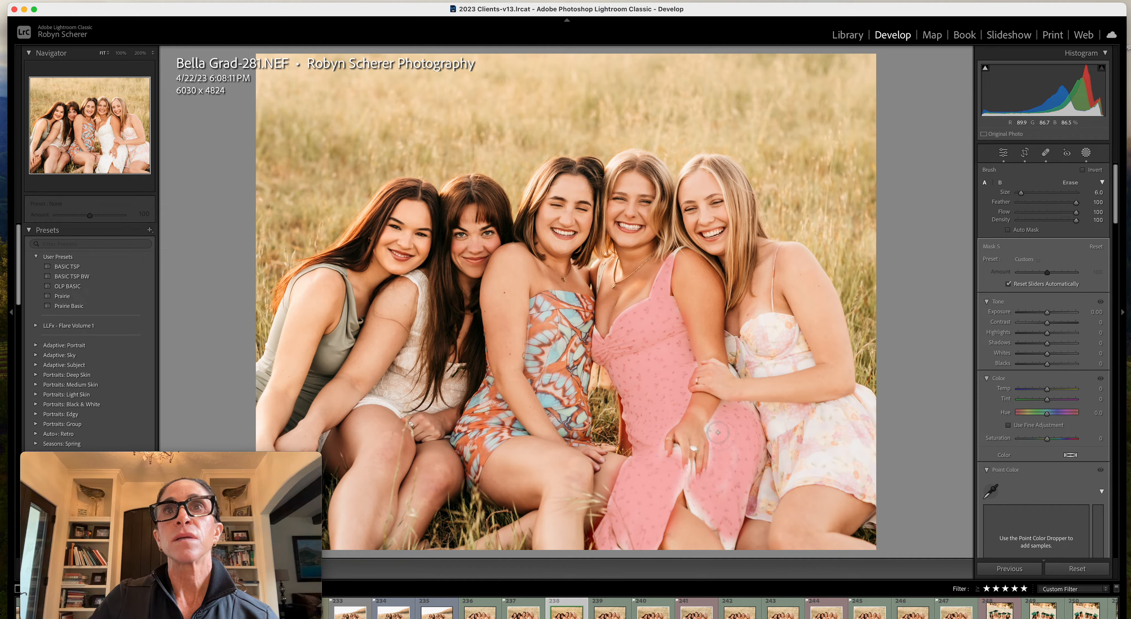
# Sample the masked dress's white with Point Color and set Hue Shift to 66, Sat. Shift to 82 and Lum. Shift to -2
pyautogui.scroll(-10, 1008, 283)
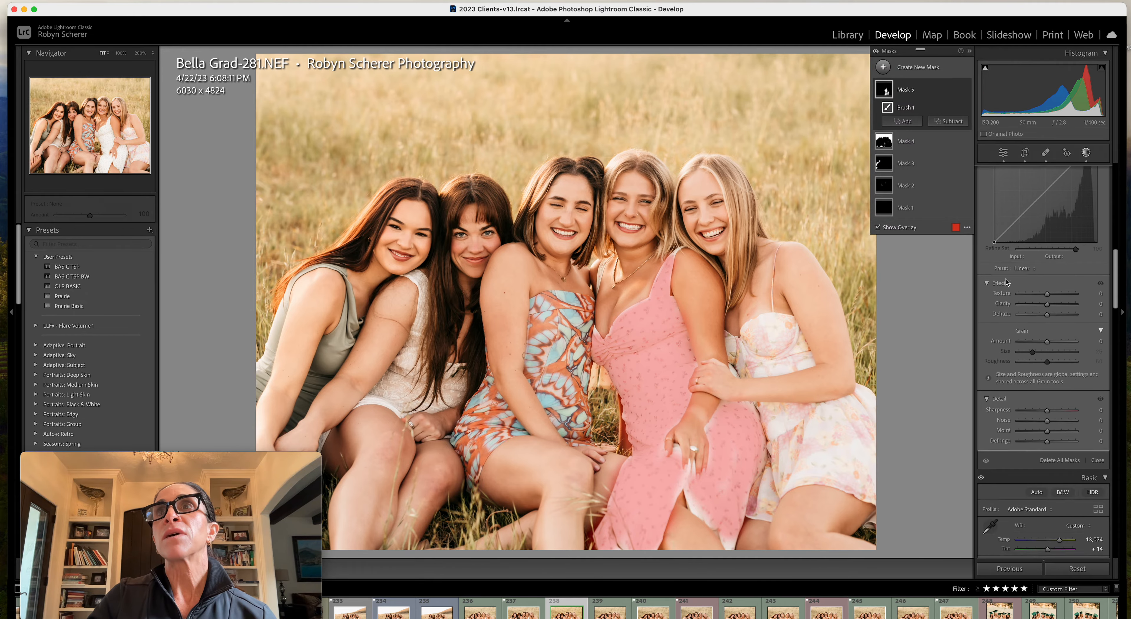
pyautogui.scroll(-10, 1008, 282)
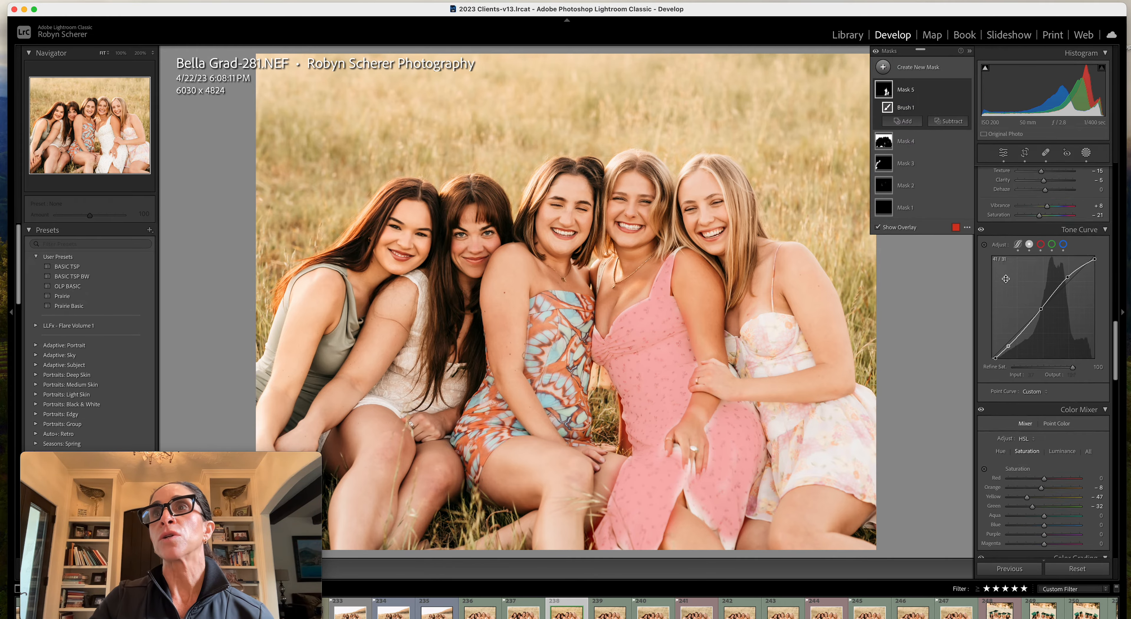
pyautogui.scroll(5, 1006, 278)
pyautogui.scroll(2, 1001, 377)
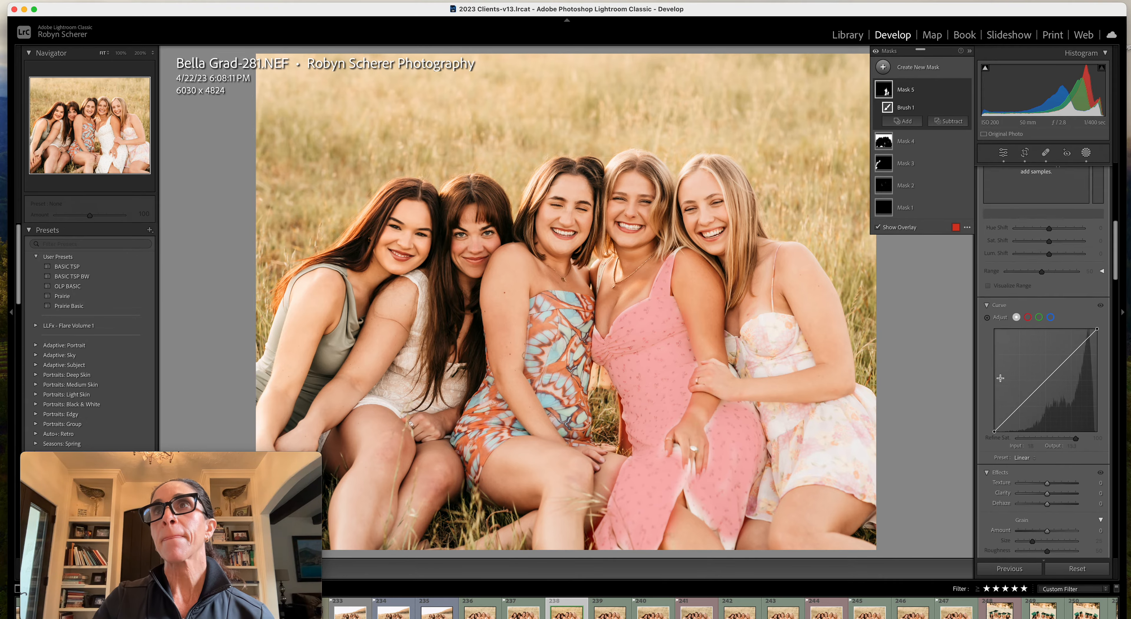
pyautogui.scroll(3, 1000, 378)
pyautogui.click(991, 288)
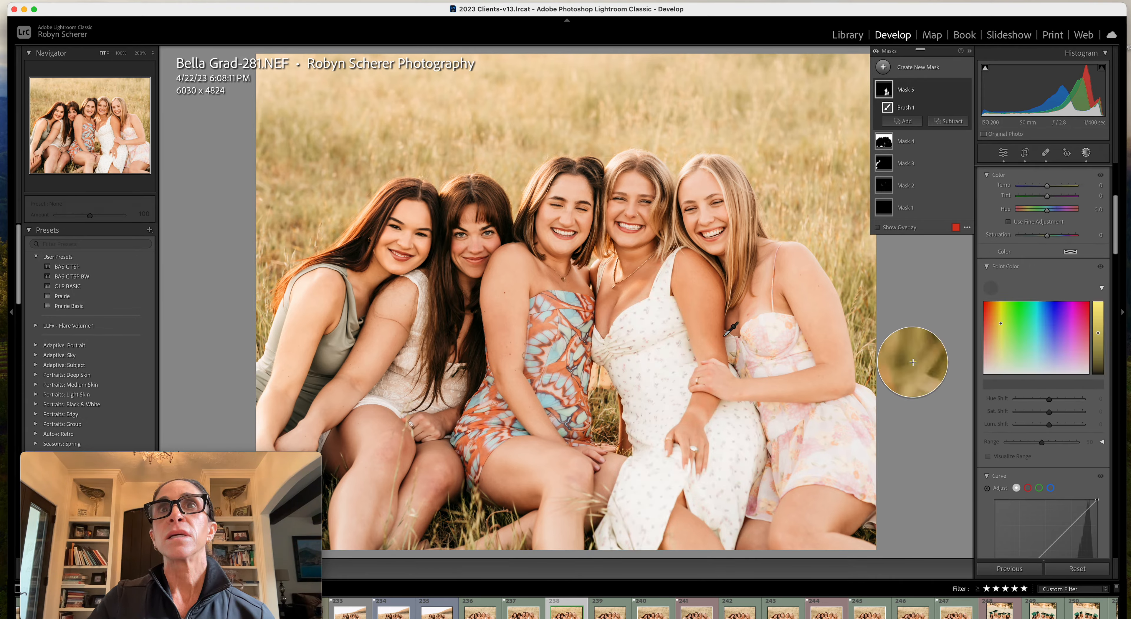
pyautogui.click(677, 350)
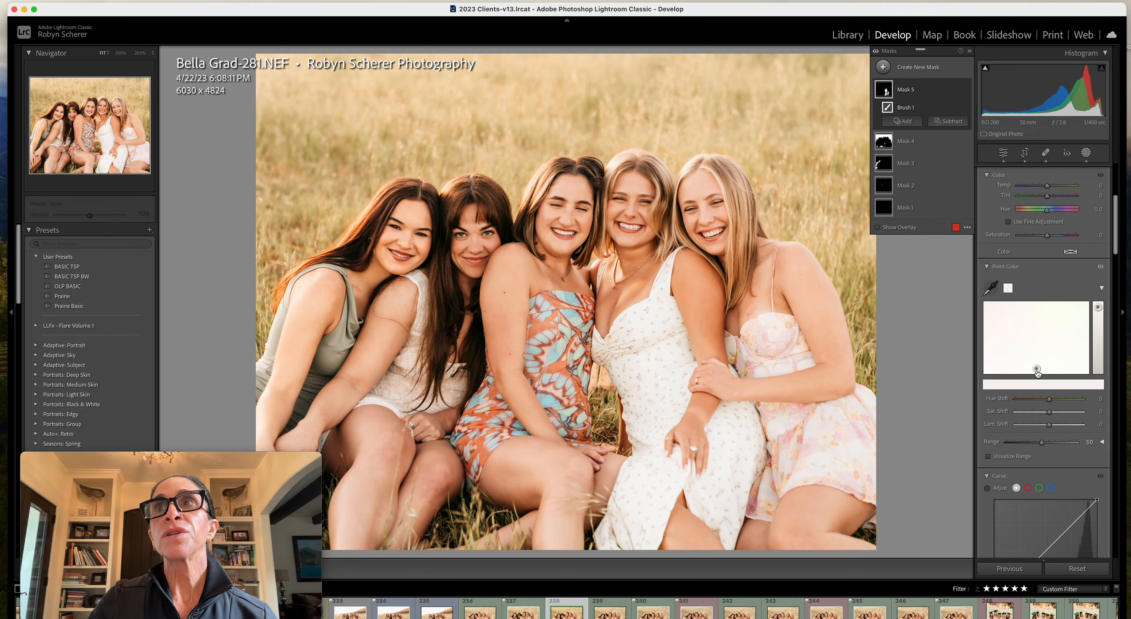
pyautogui.moveTo(1037, 369); pyautogui.dragTo(1069, 321)
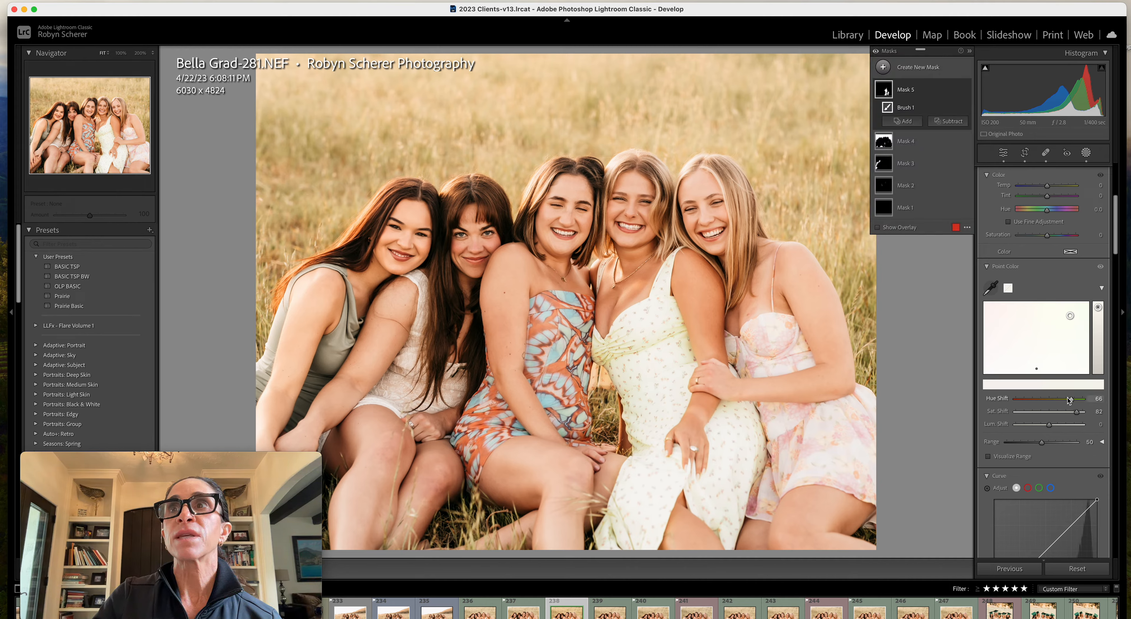
pyautogui.moveTo(1049, 424); pyautogui.dragTo(1048, 424)
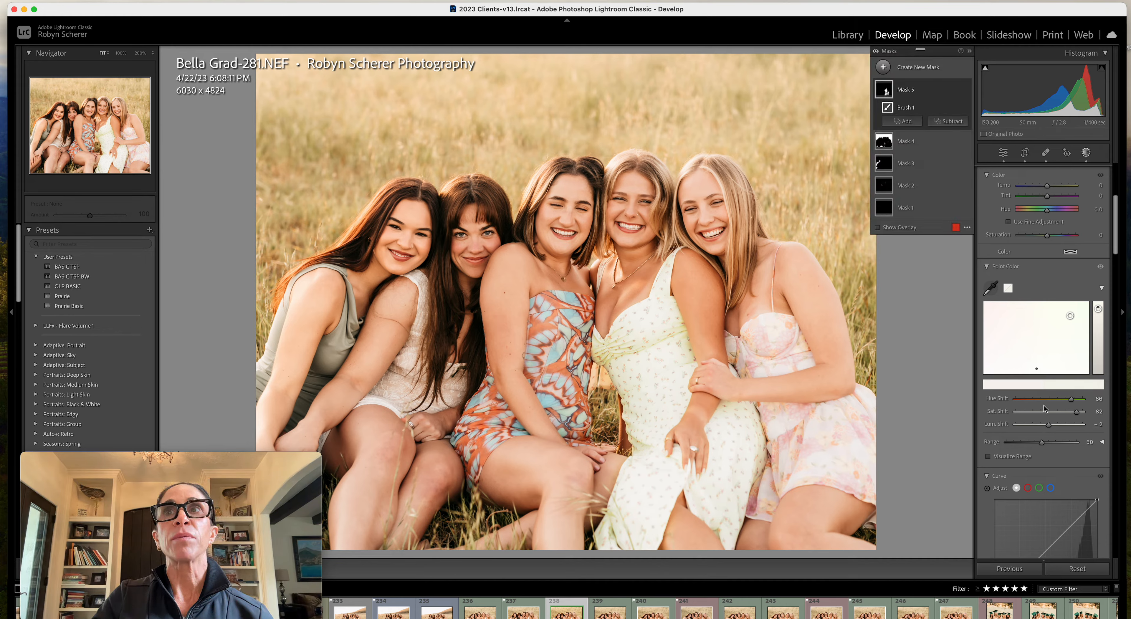
# Delete the brush that recolours the fourth woman's dress from Mask 5 and leave masking
pyautogui.scroll(-3, 1039, 397)
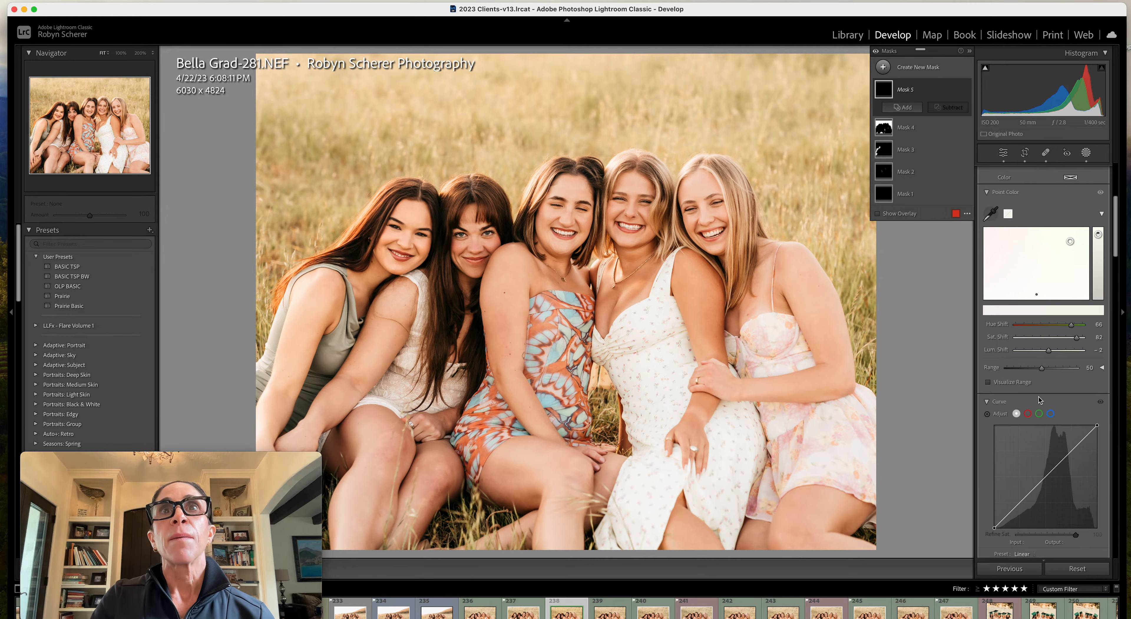
pyautogui.scroll(8, 1044, 264)
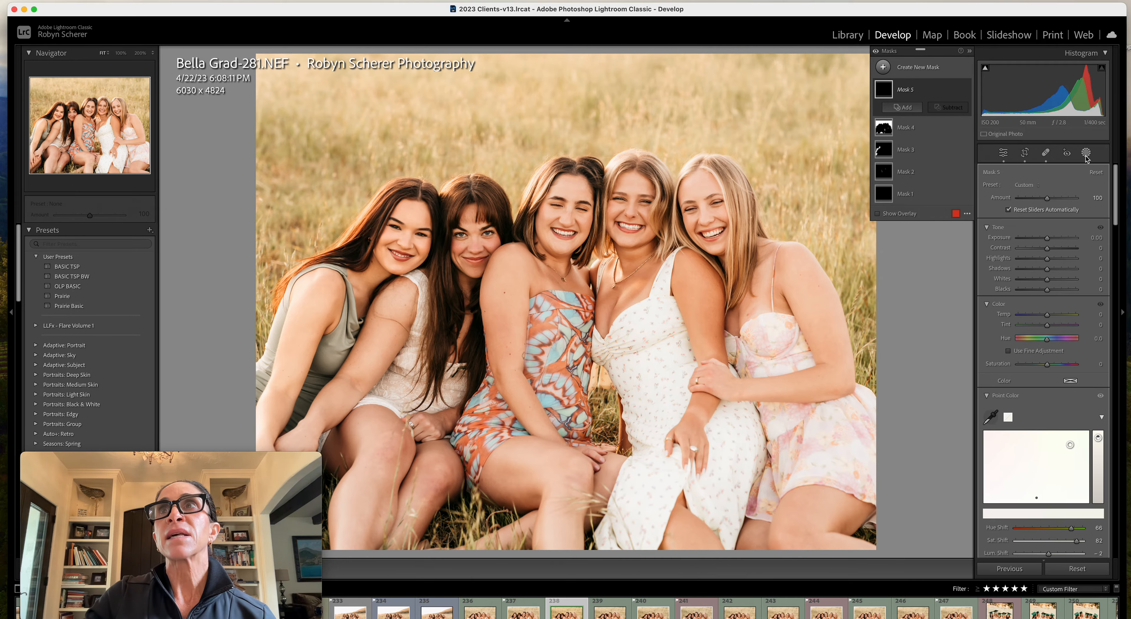
pyautogui.click(1086, 152)
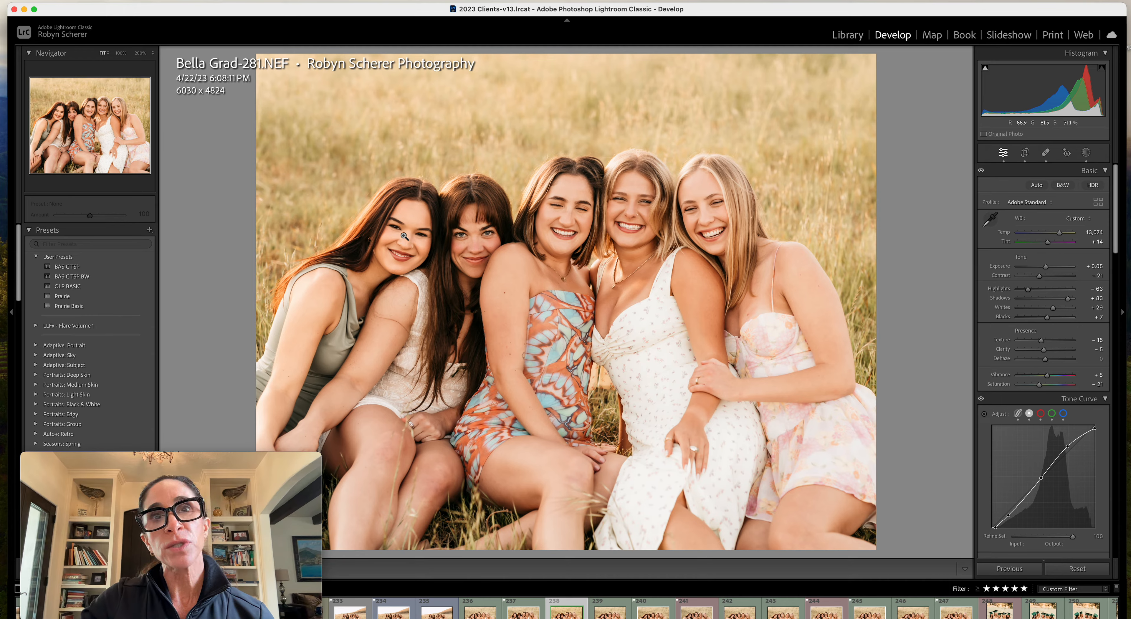
# Reopen masking and delete the Person 1 Body Skin and Facial Skin components from Mask 3
pyautogui.click(1086, 152)
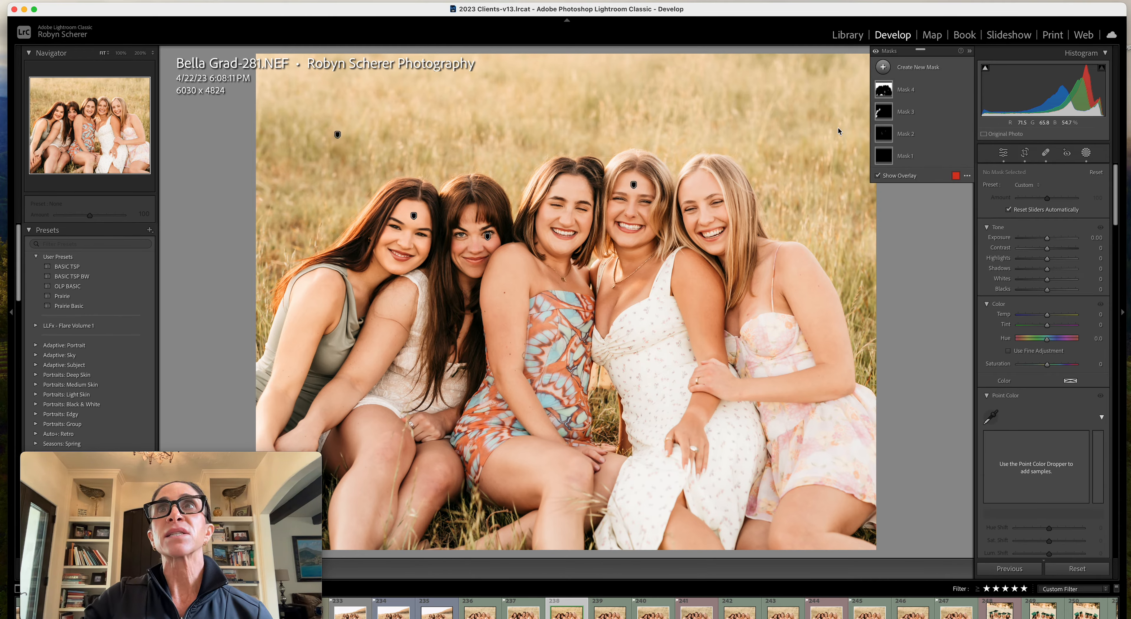
pyautogui.click(908, 114)
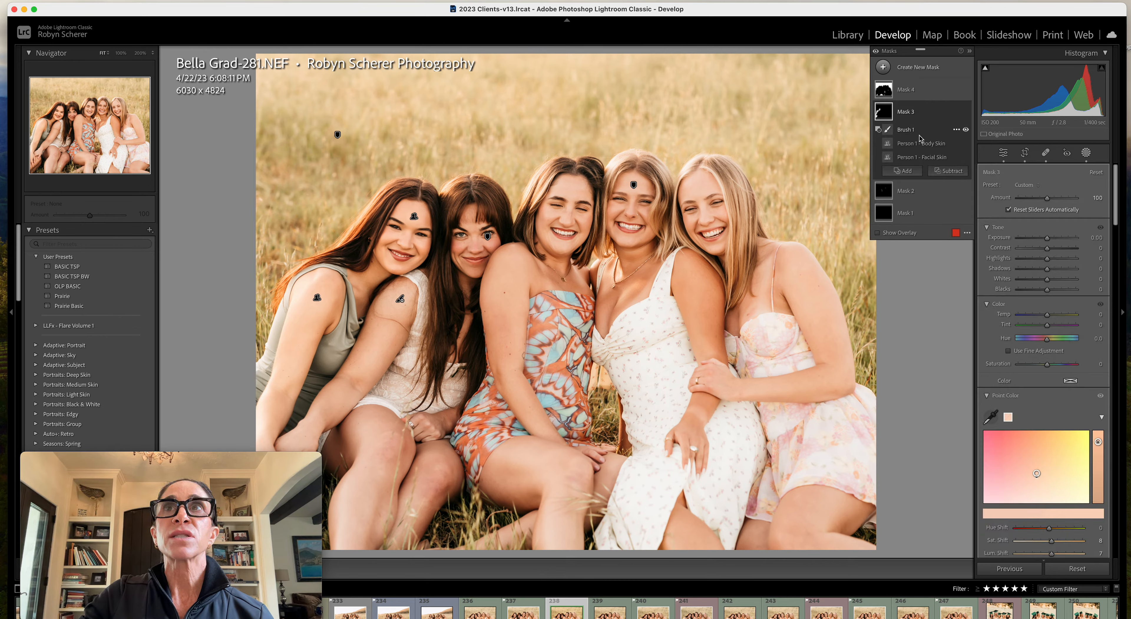
pyautogui.click(316, 298)
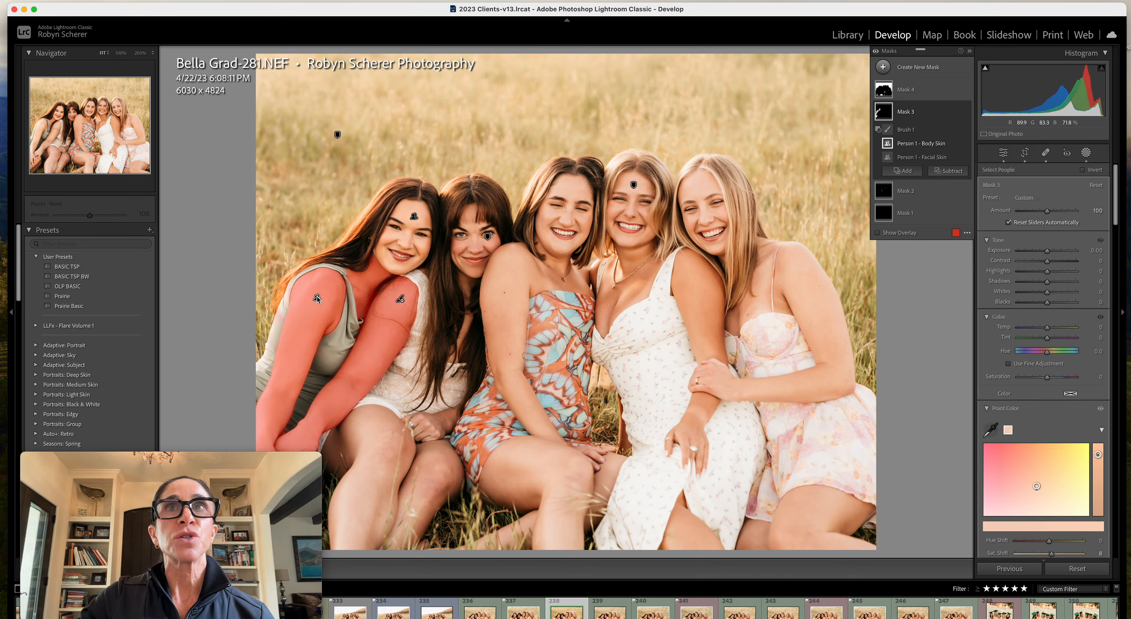
pyautogui.press('Delete')
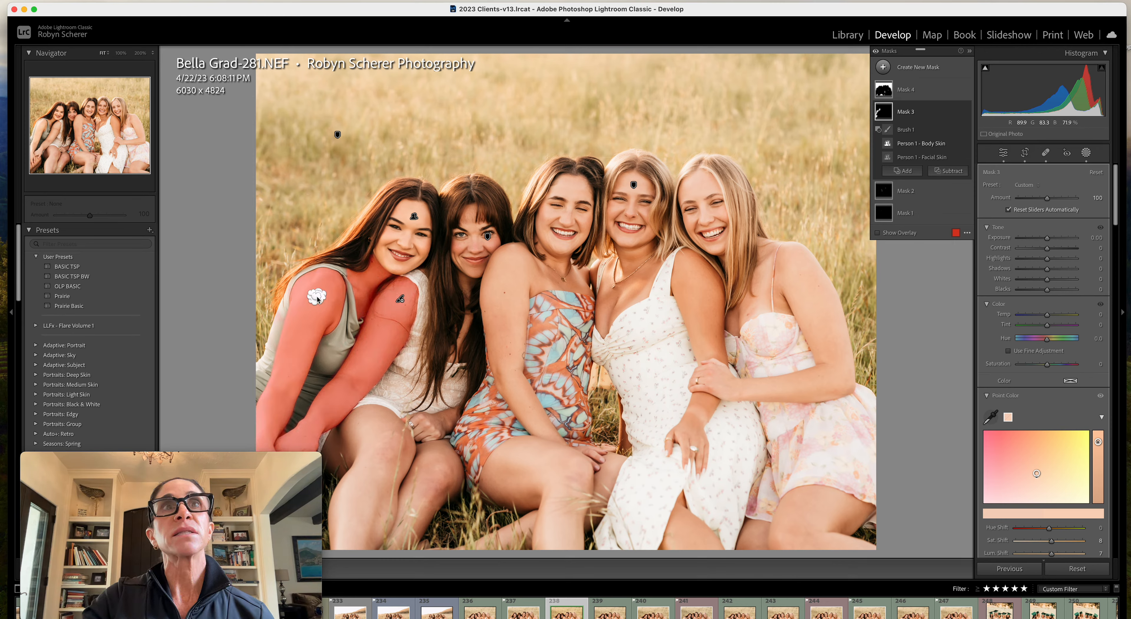
pyautogui.click(414, 217)
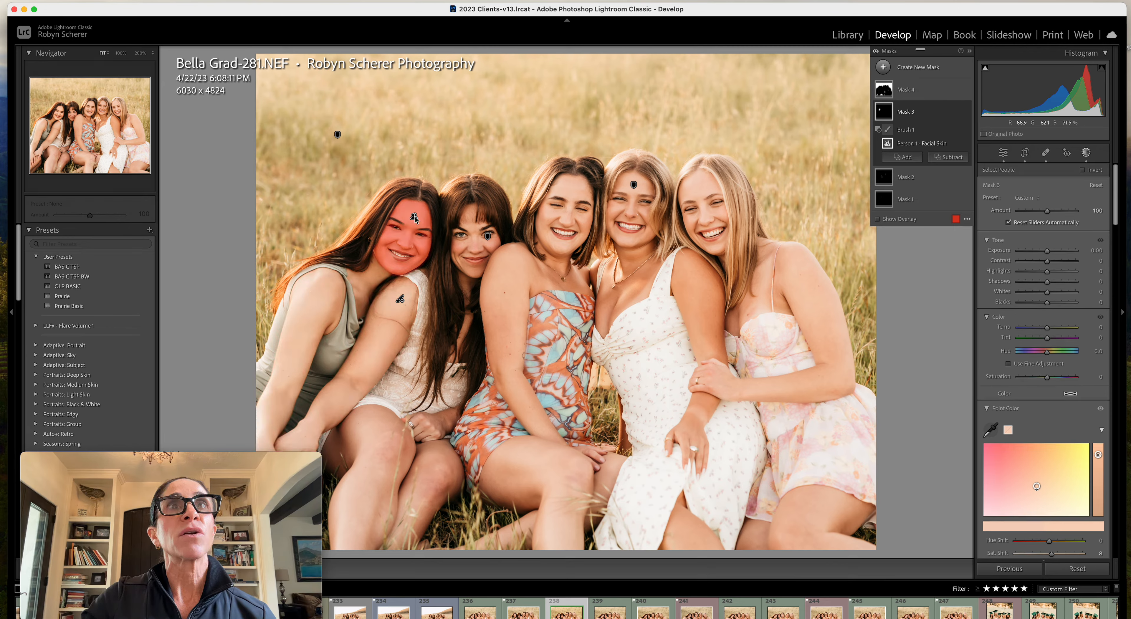
pyautogui.press('Delete')
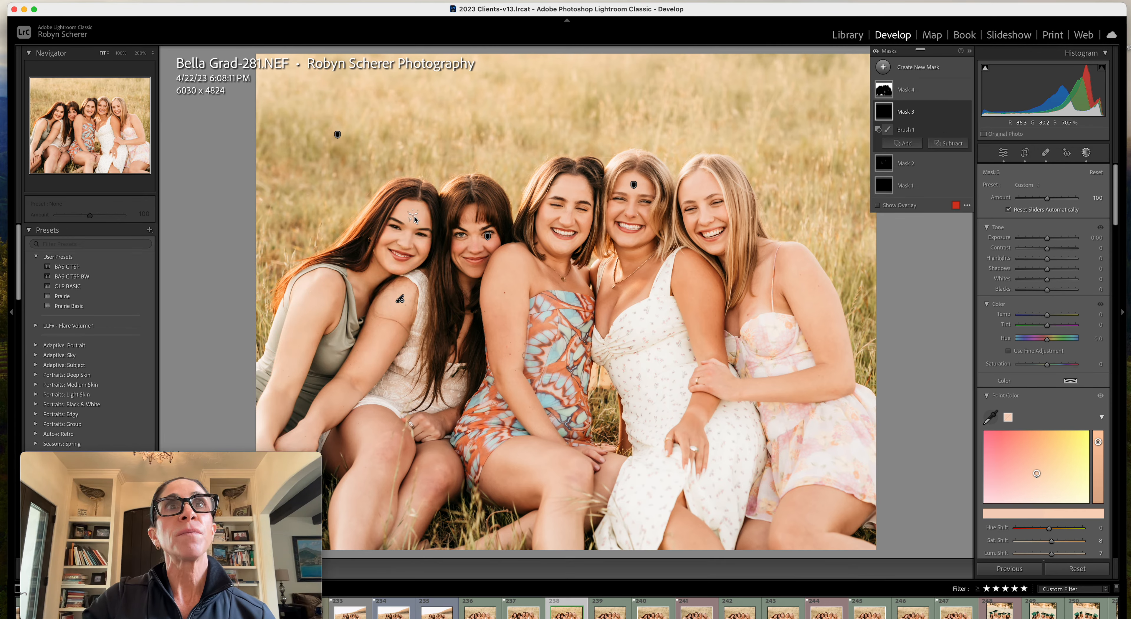
# Leave masking and compare the edited group portrait with its before version
pyautogui.click(1086, 152)
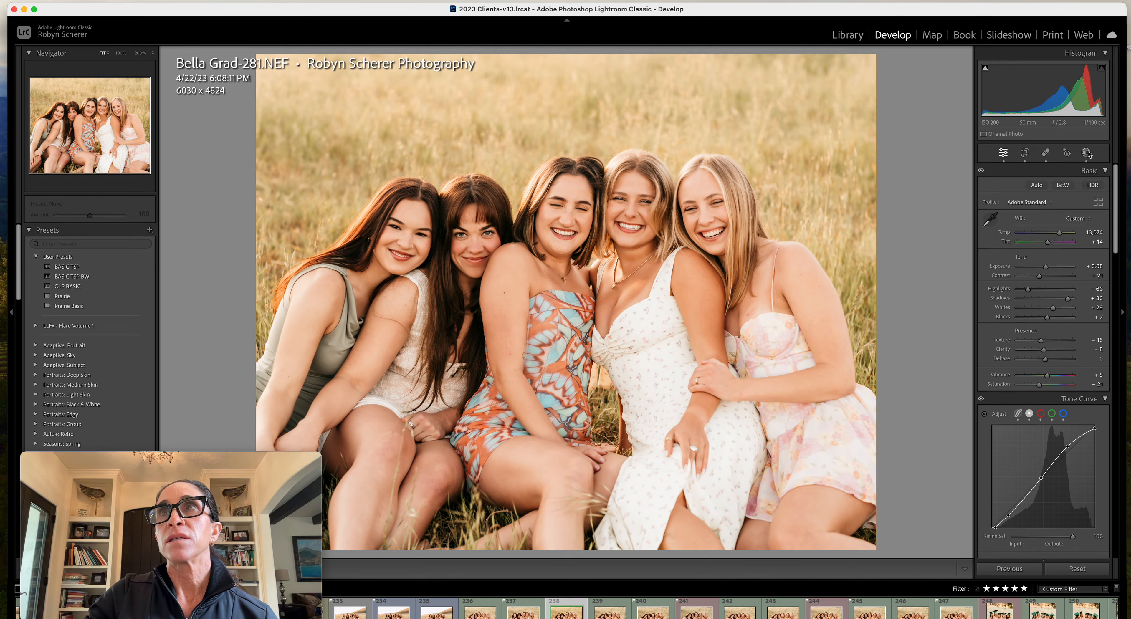
pyautogui.press('\\')
pyautogui.press('\\')
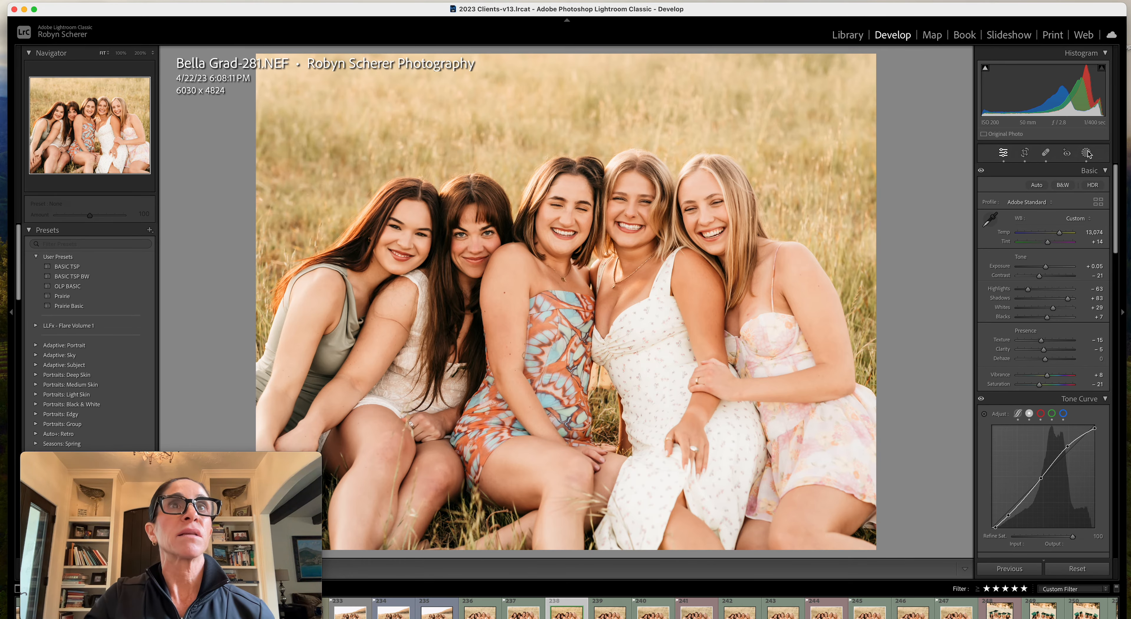